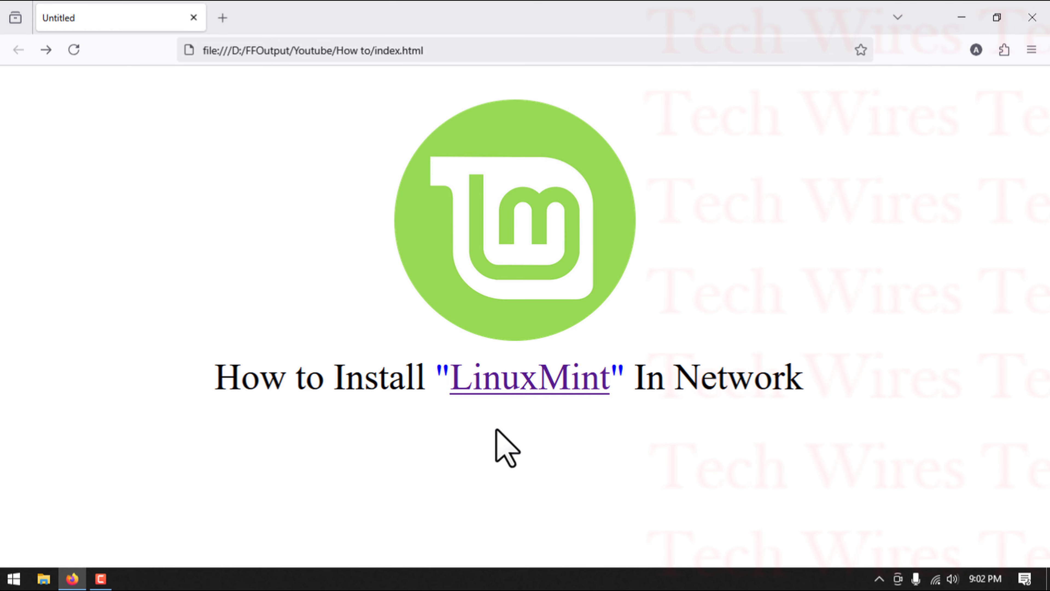
# Open the LinuxMint installation checklist and examine the INITRD, LinuxMint ISO and ServaAsset.inf files in the desktop's Required Soft folder.
pyautogui.click(505, 377)
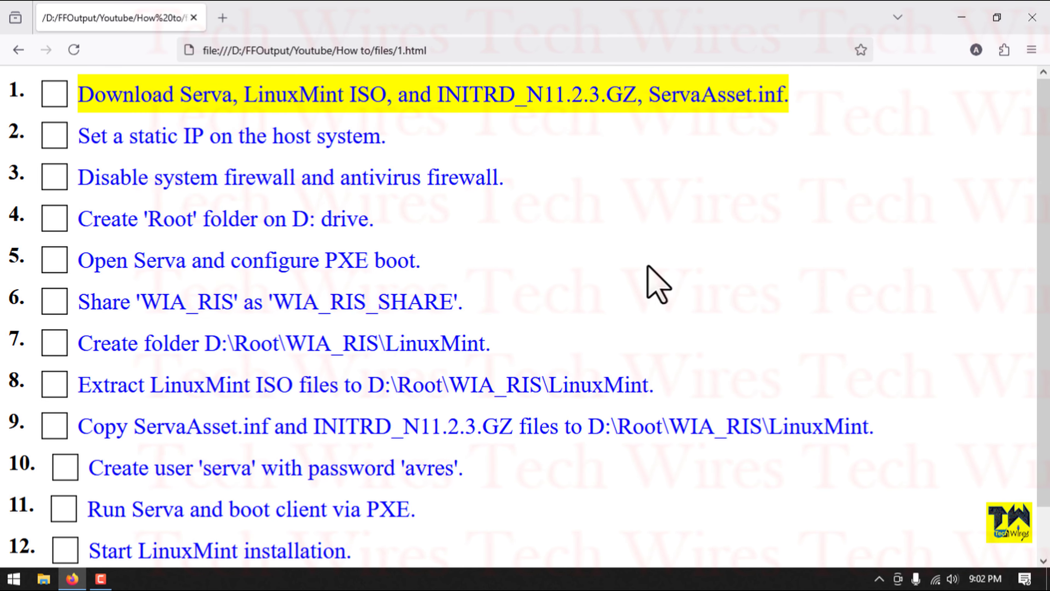
pyautogui.click(961, 18)
pyautogui.doubleClick(909, 127)
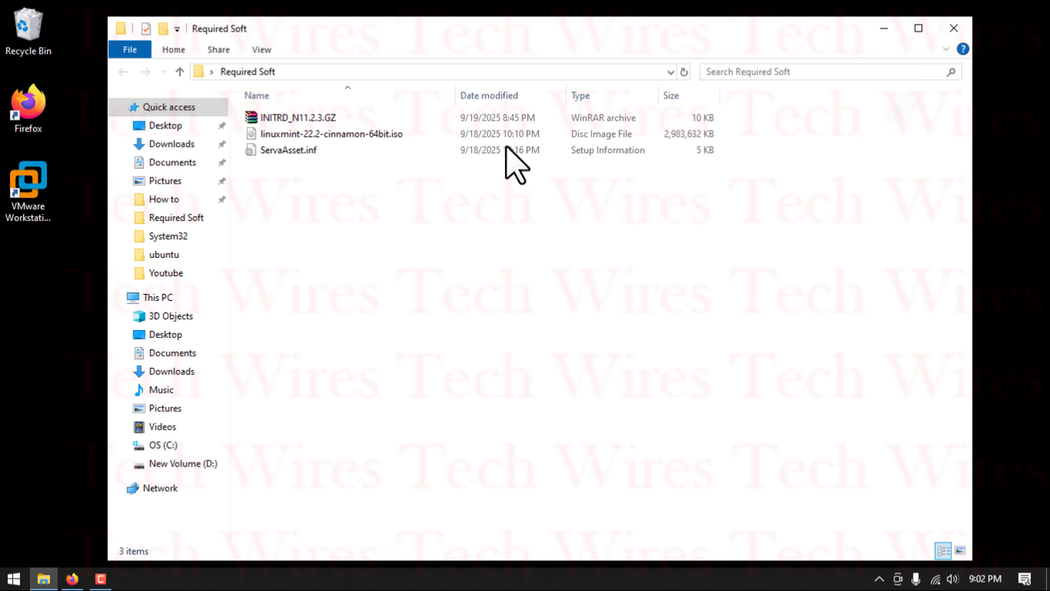
pyautogui.click(345, 149)
pyautogui.click(351, 134)
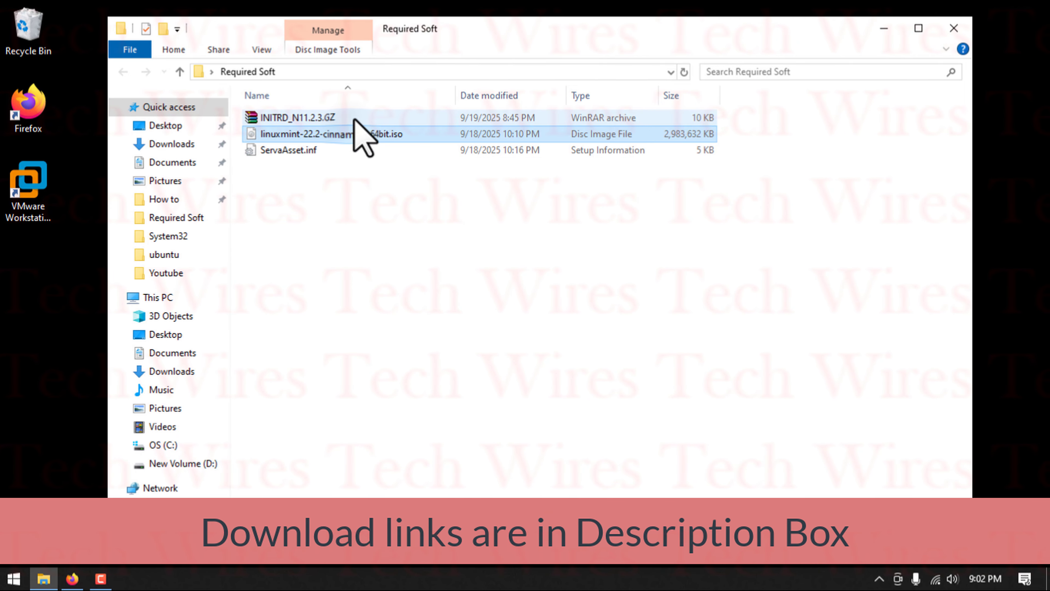
pyautogui.click(356, 119)
pyautogui.click(949, 35)
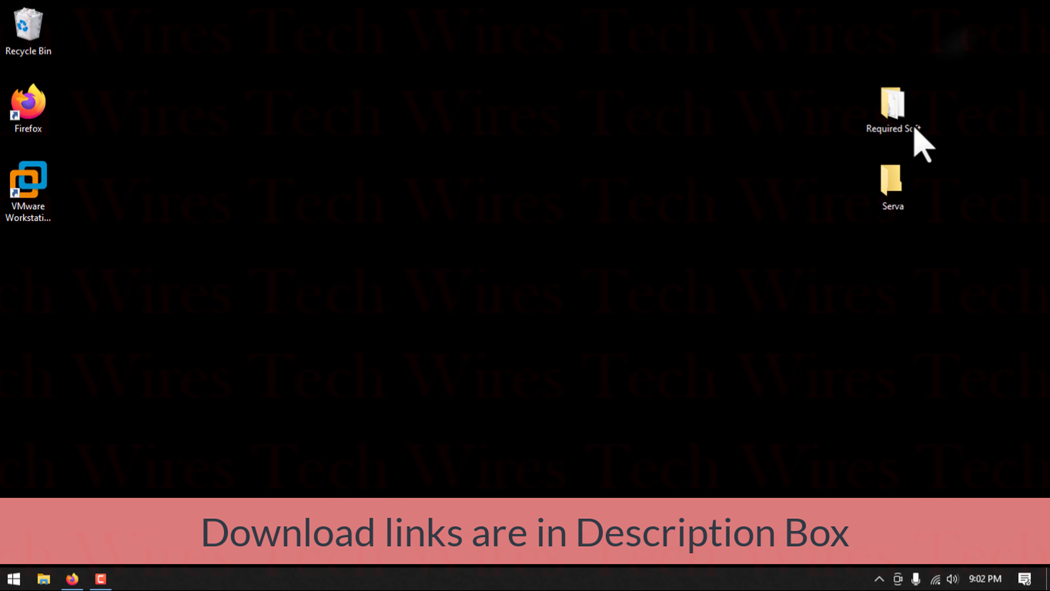
# Check the Serva folder for the Serva Community archive and mark the download task as done in the checklist.
pyautogui.doubleClick(868, 184)
pyautogui.click(319, 121)
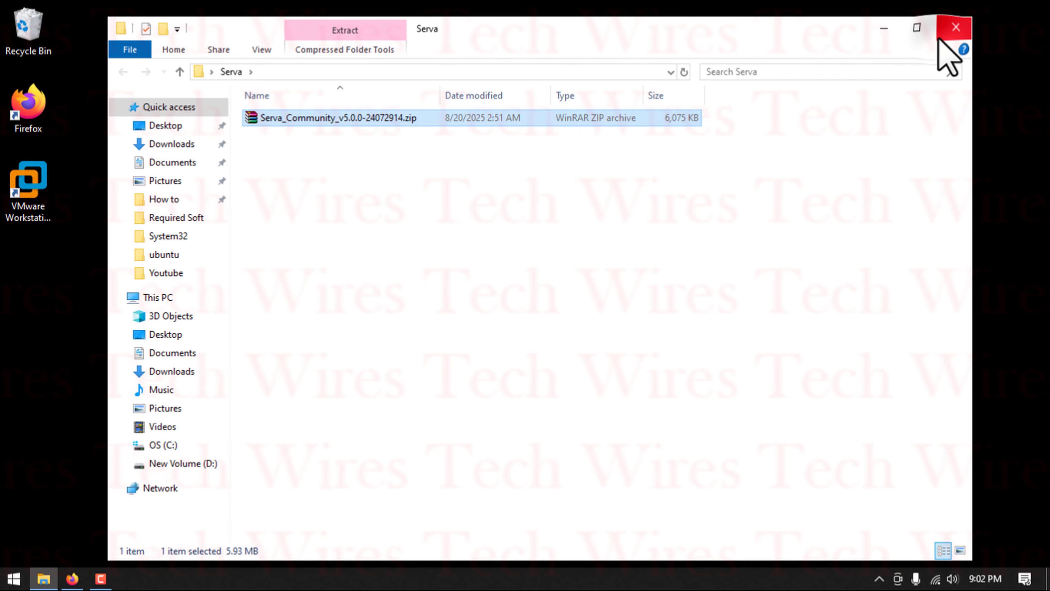
pyautogui.click(946, 31)
pyautogui.click(72, 578)
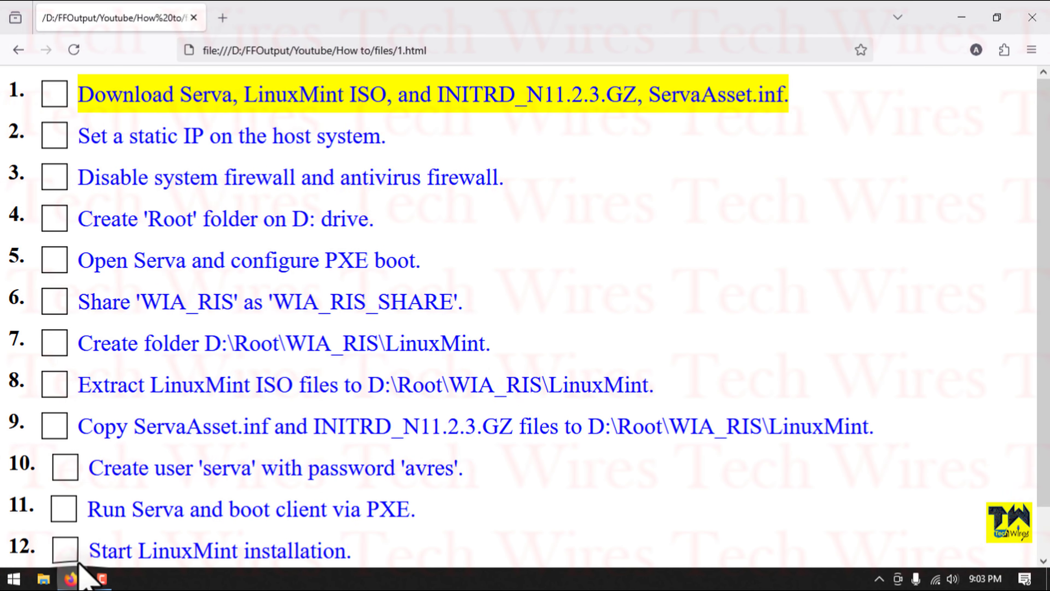
pyautogui.click(55, 94)
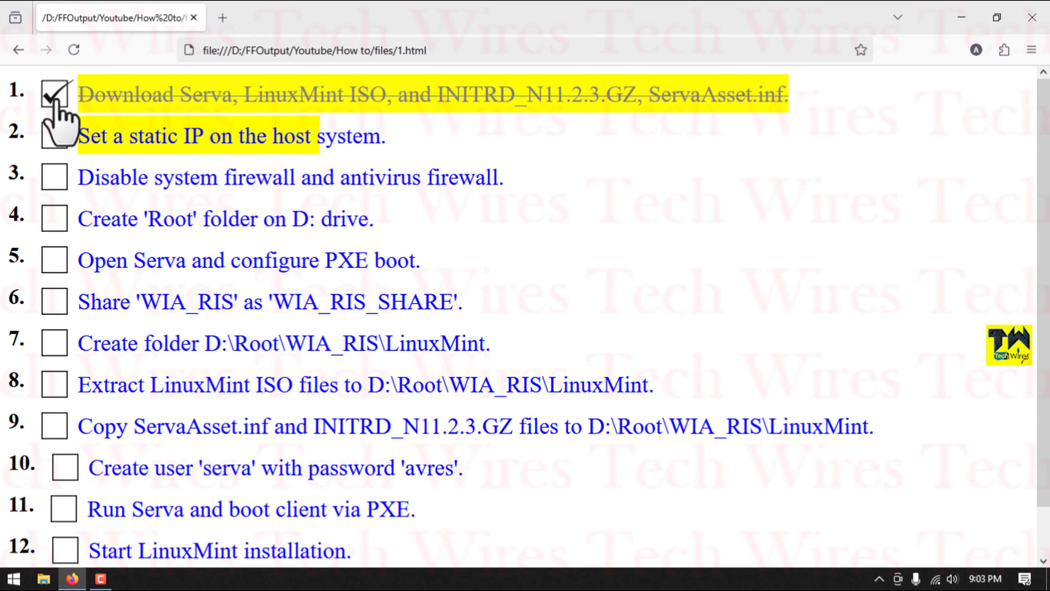
# Assign the static IPv4 address 10.1.1.1 to VMware Network Adapter VMnet8 and mark the static IP task as done.
pyautogui.press('super+r')
pyautogui.write('nc')
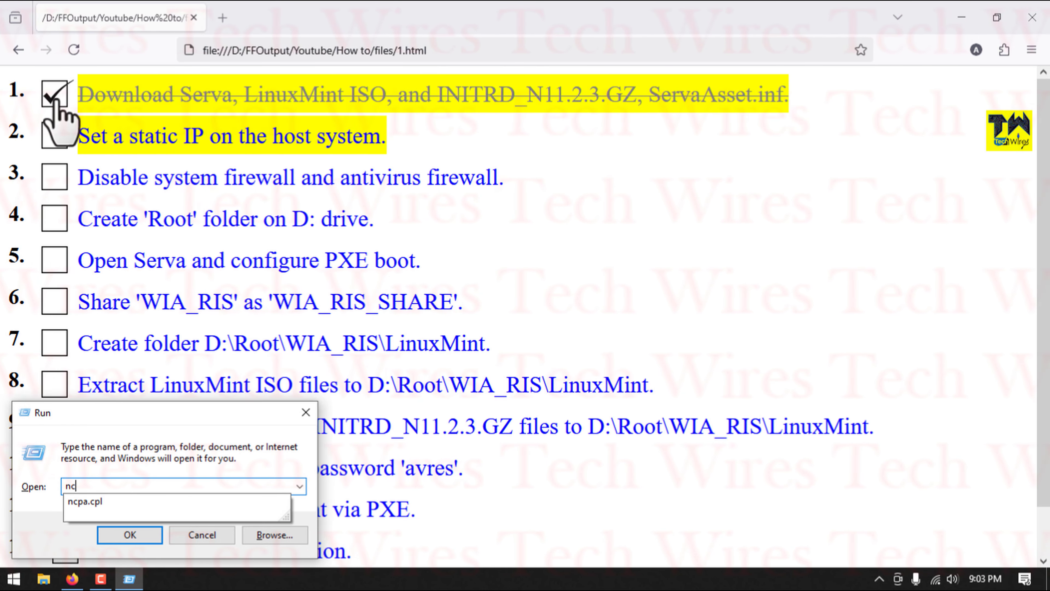
pyautogui.press('Return')
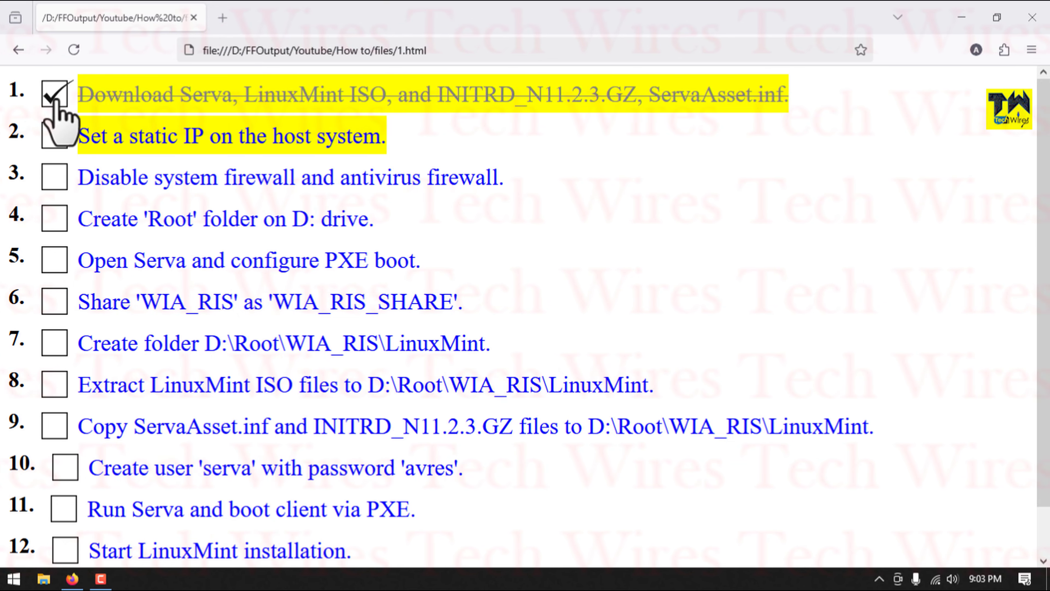
pyautogui.rightClick(619, 115)
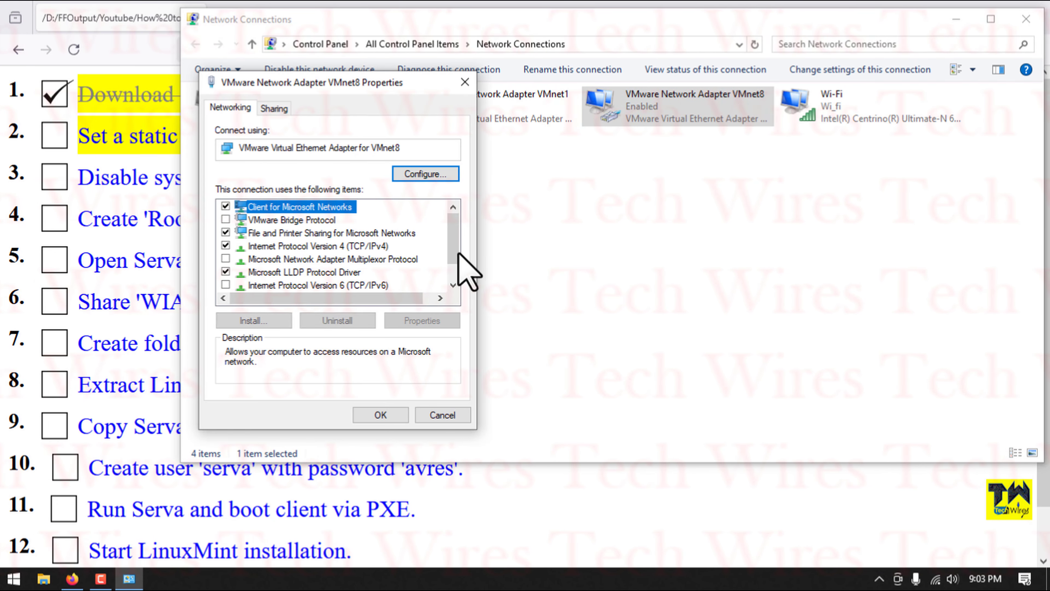
pyautogui.doubleClick(371, 247)
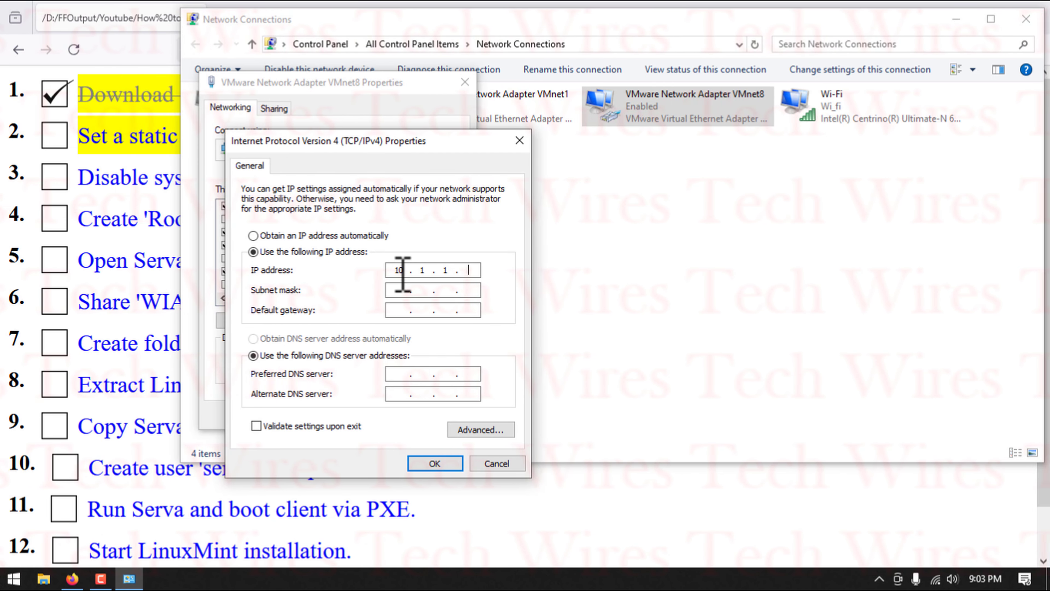
pyautogui.click(418, 466)
pyautogui.click(392, 415)
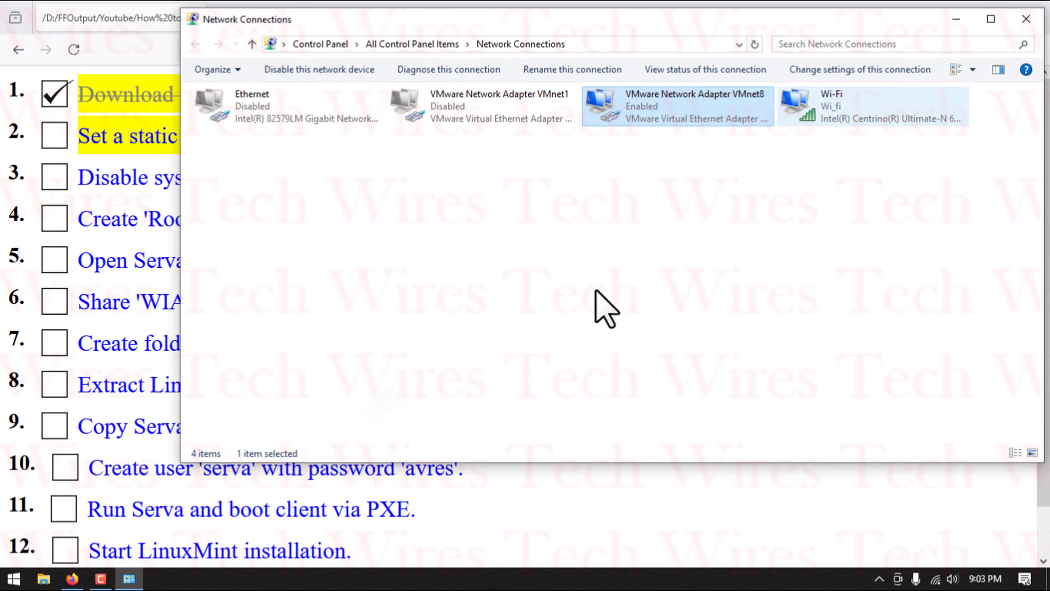
pyautogui.click(1028, 24)
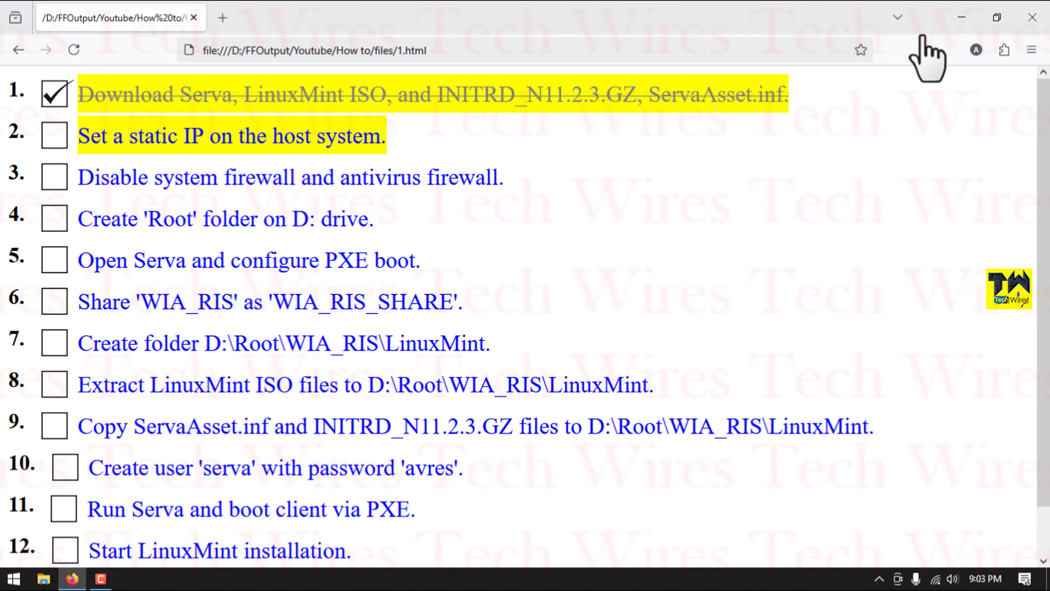
pyautogui.click(59, 145)
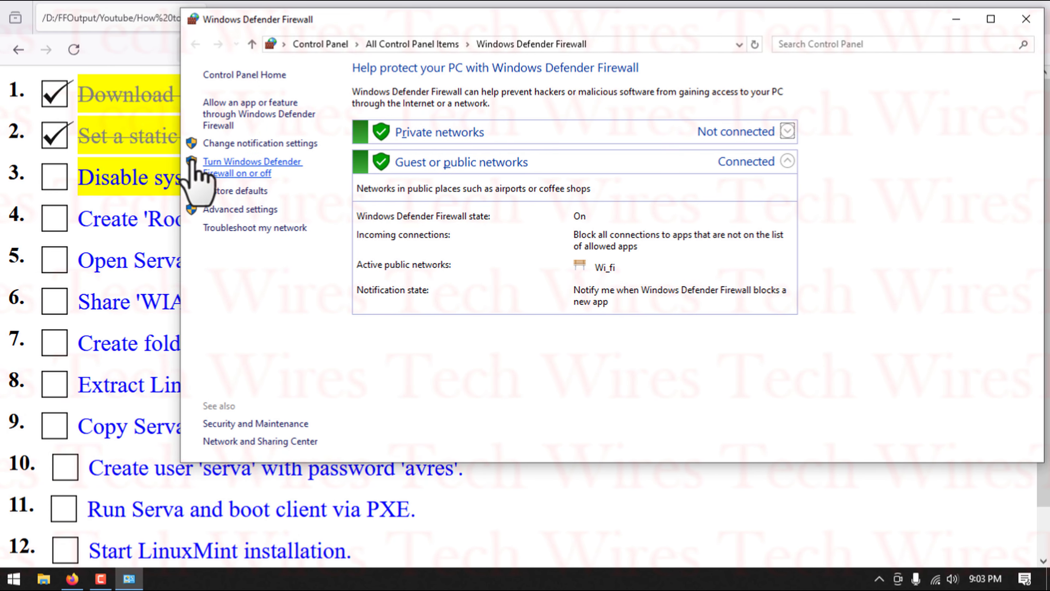
# Turn off Windows Defender Firewall for private and public networks and mark the firewall task as done.
pyautogui.click(237, 166)
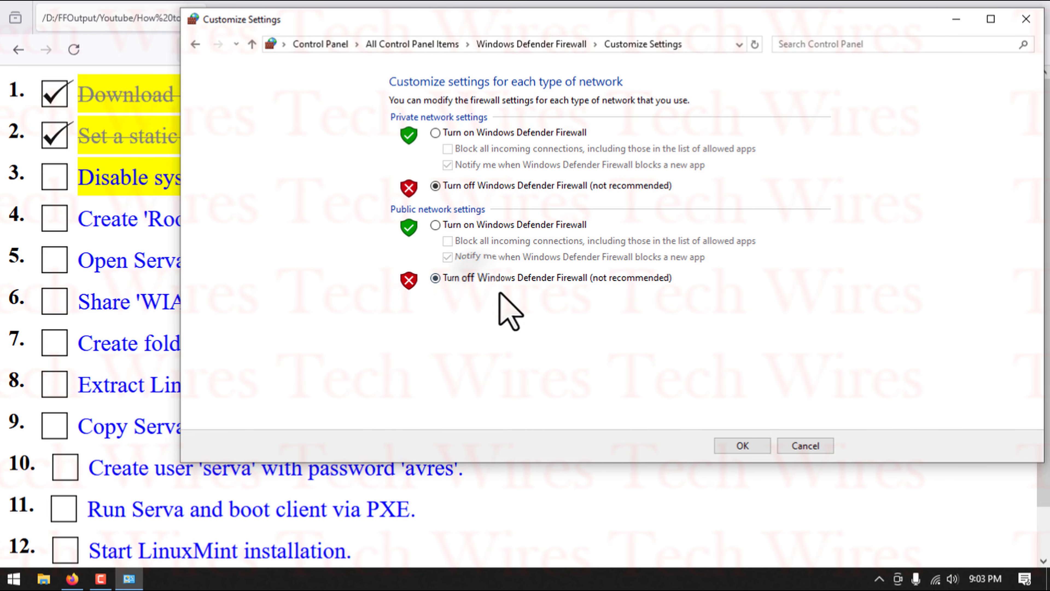
pyautogui.click(743, 445)
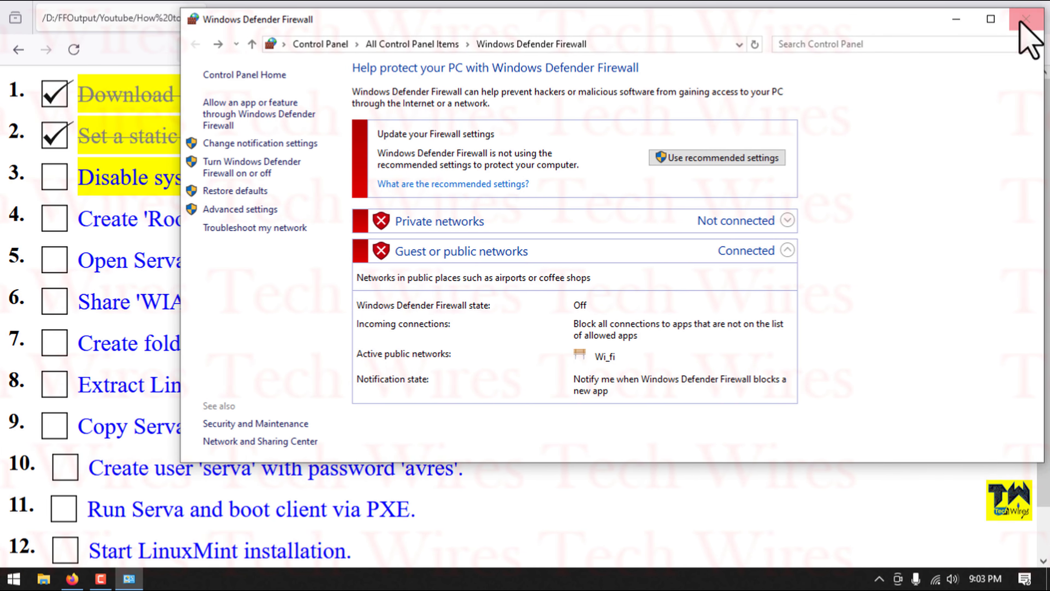
pyautogui.click(1025, 19)
pyautogui.click(54, 178)
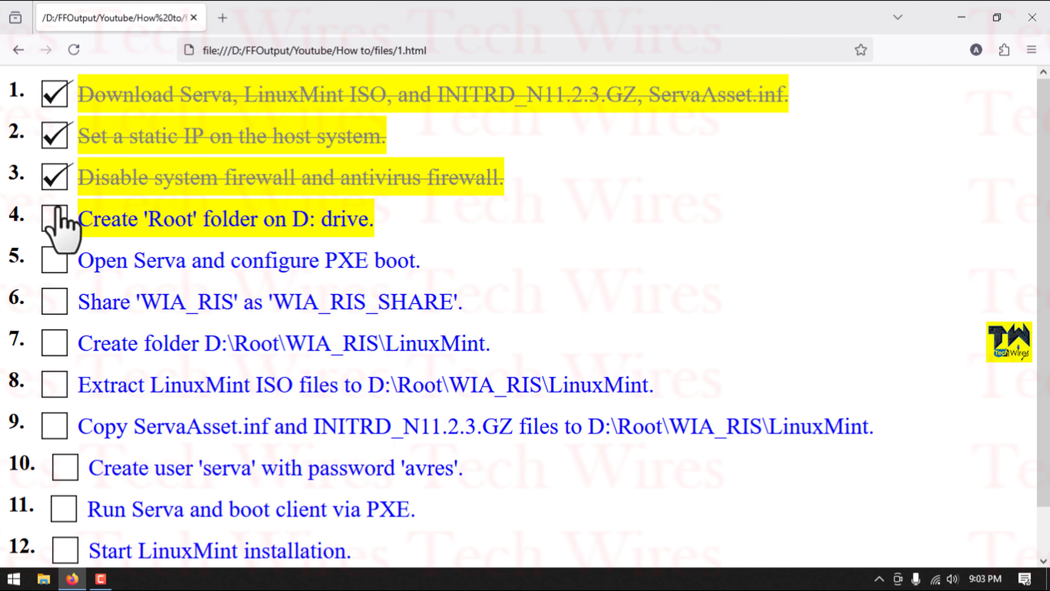
# Create a folder named Root on the D: drive and mark its checklist task as done.
pyautogui.click(59, 576)
pyautogui.doubleClick(508, 307)
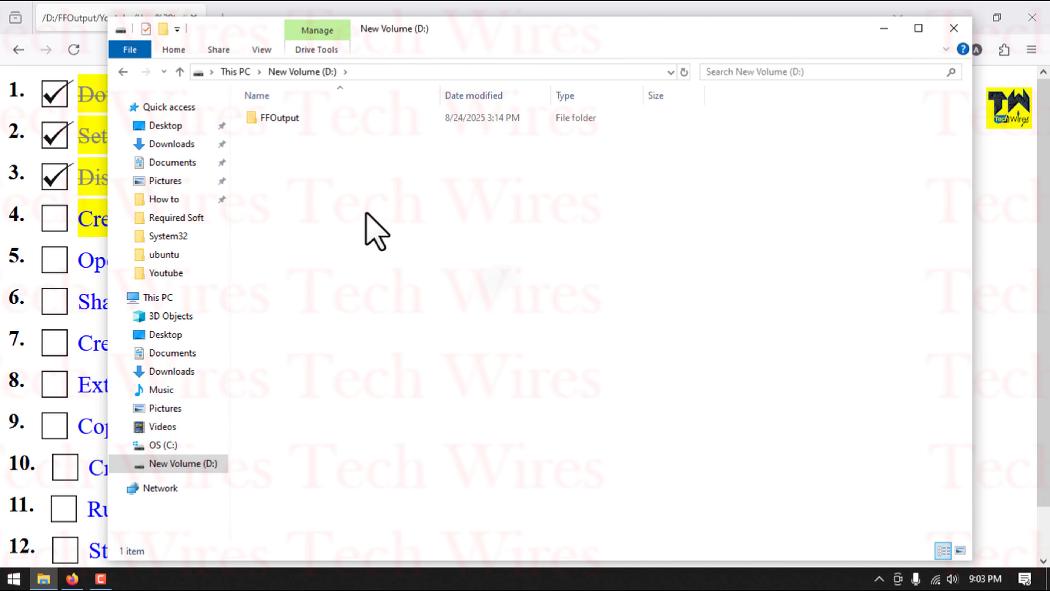
pyautogui.rightClick(322, 184)
pyautogui.moveTo(397, 368)
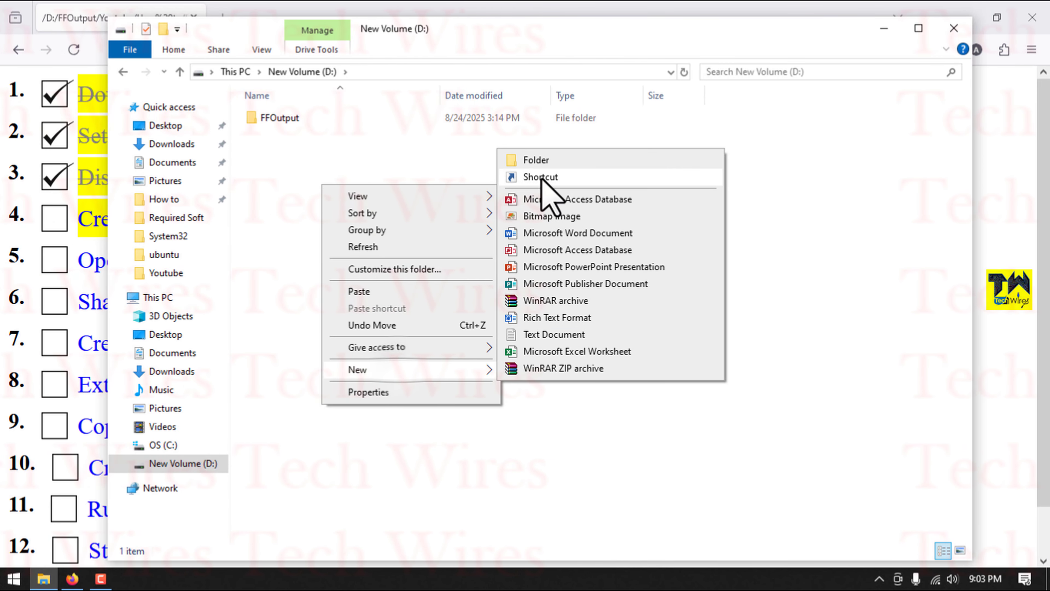
pyautogui.click(556, 160)
pyautogui.write('Ro')
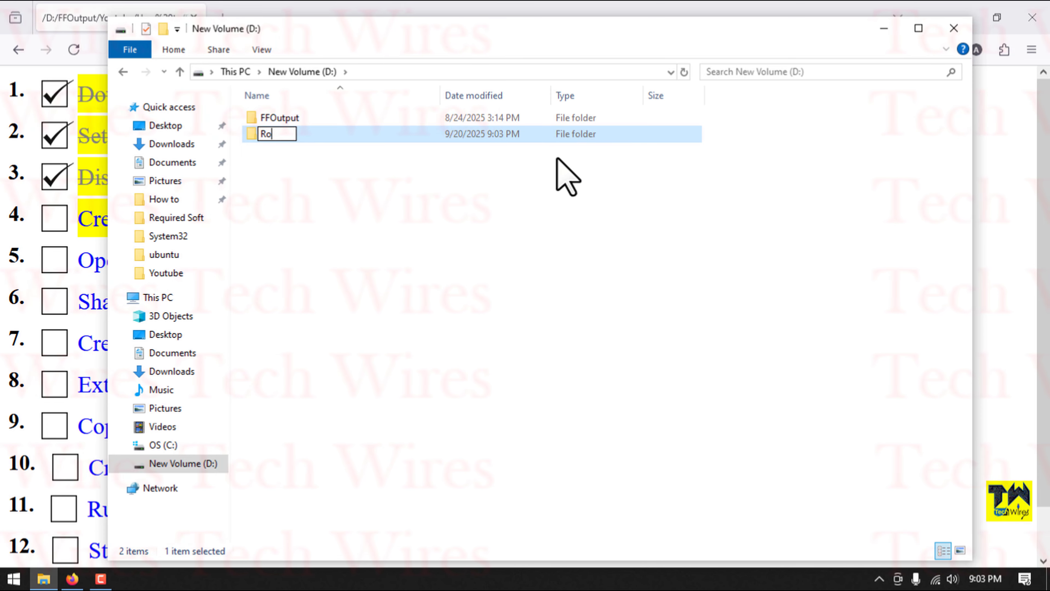
pyautogui.write('ot')
pyautogui.press('Return')
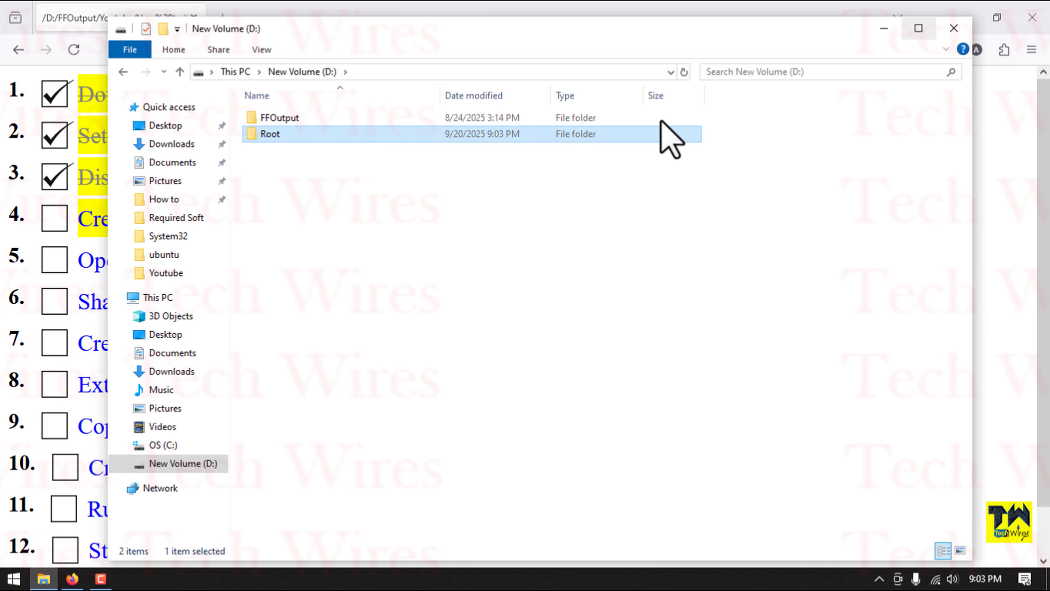
pyautogui.click(953, 28)
pyautogui.click(46, 221)
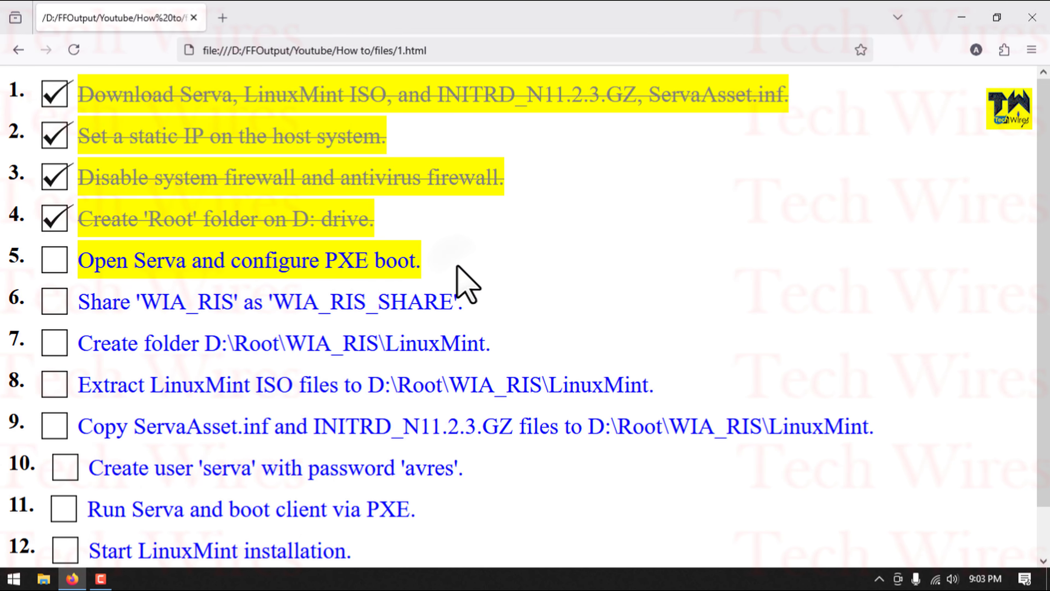
# Extract Serva_Community_v5.0.0-24072914.zip in the Serva folder and launch Serva64.exe as a Community user.
pyautogui.click(962, 18)
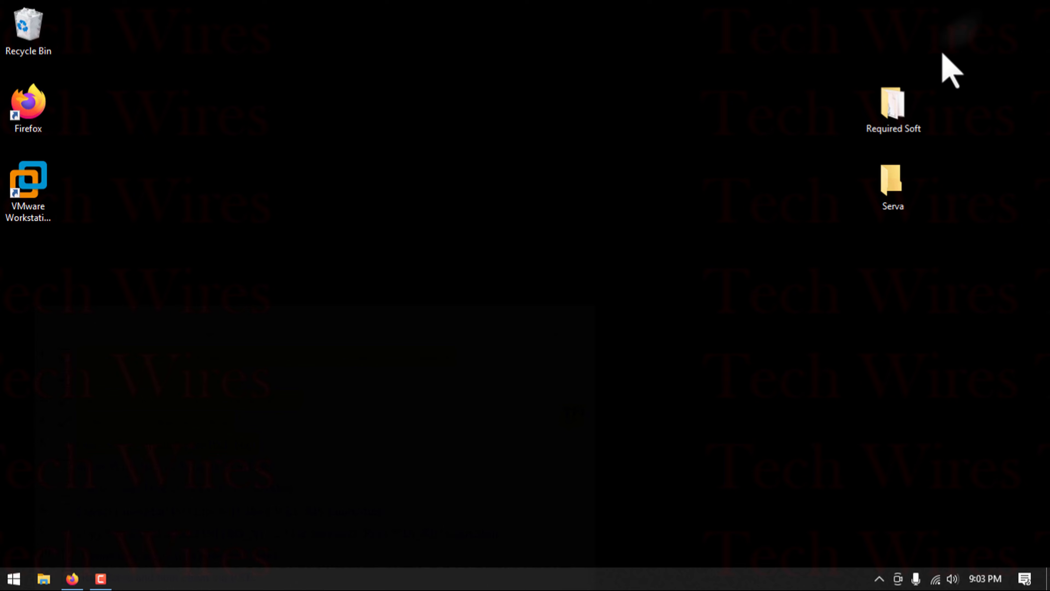
pyautogui.doubleClick(888, 193)
pyautogui.click(298, 119)
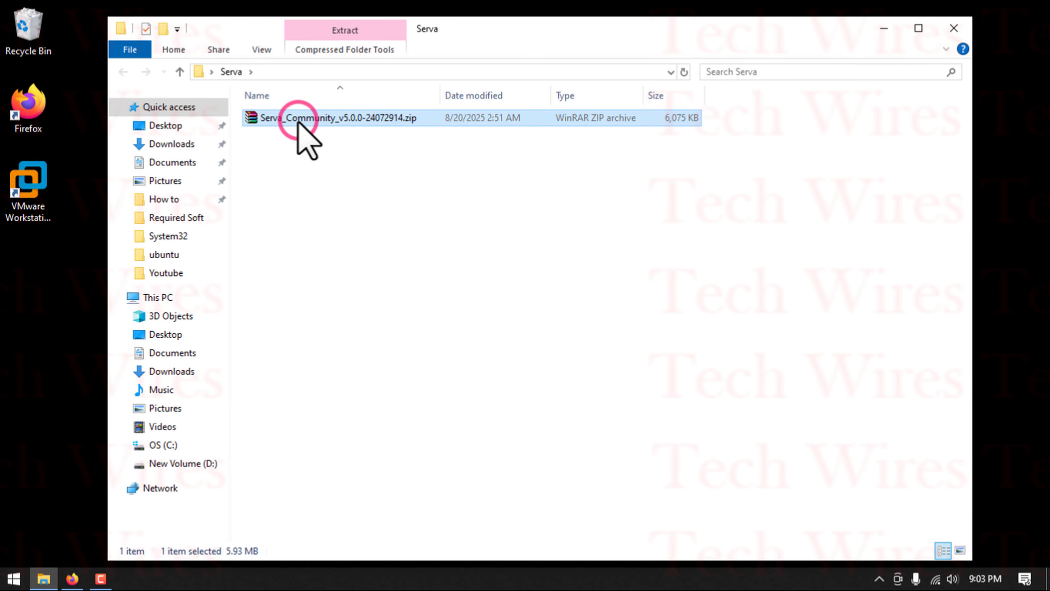
pyautogui.doubleClick(299, 119)
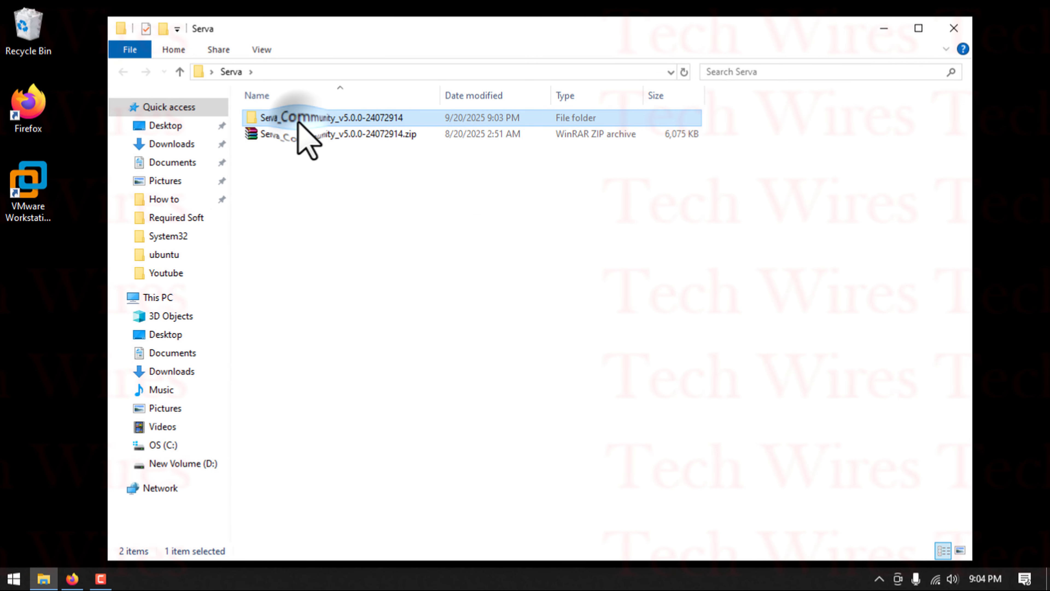
pyautogui.doubleClick(294, 150)
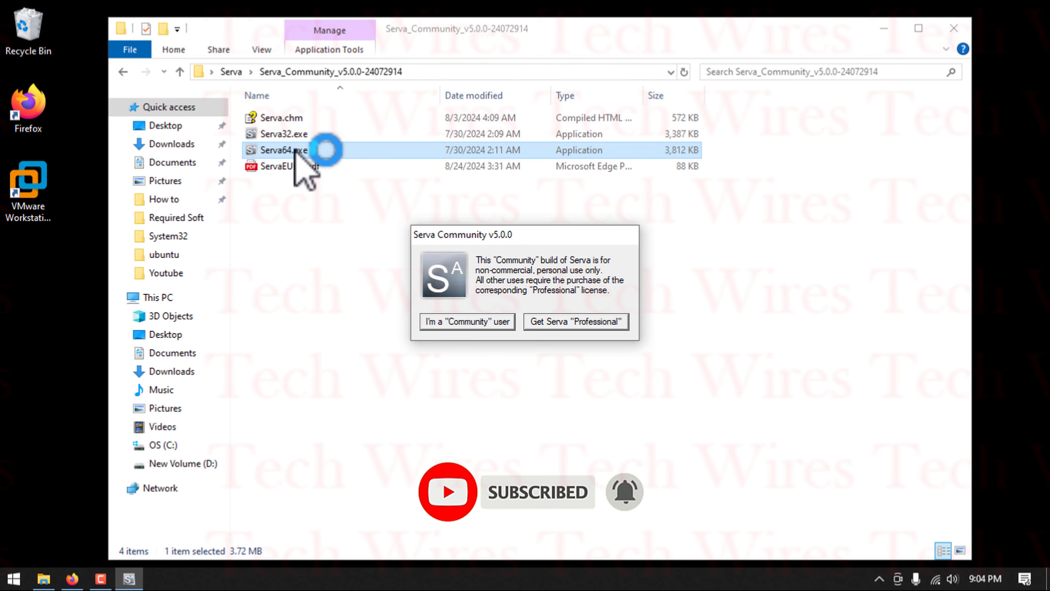
pyautogui.click(452, 319)
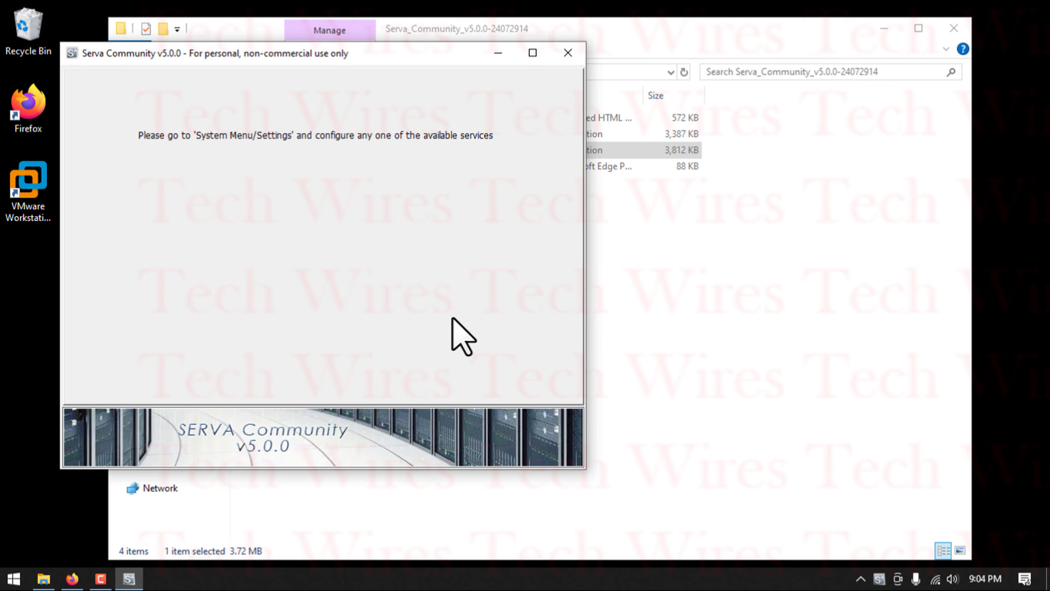
pyautogui.click(396, 362)
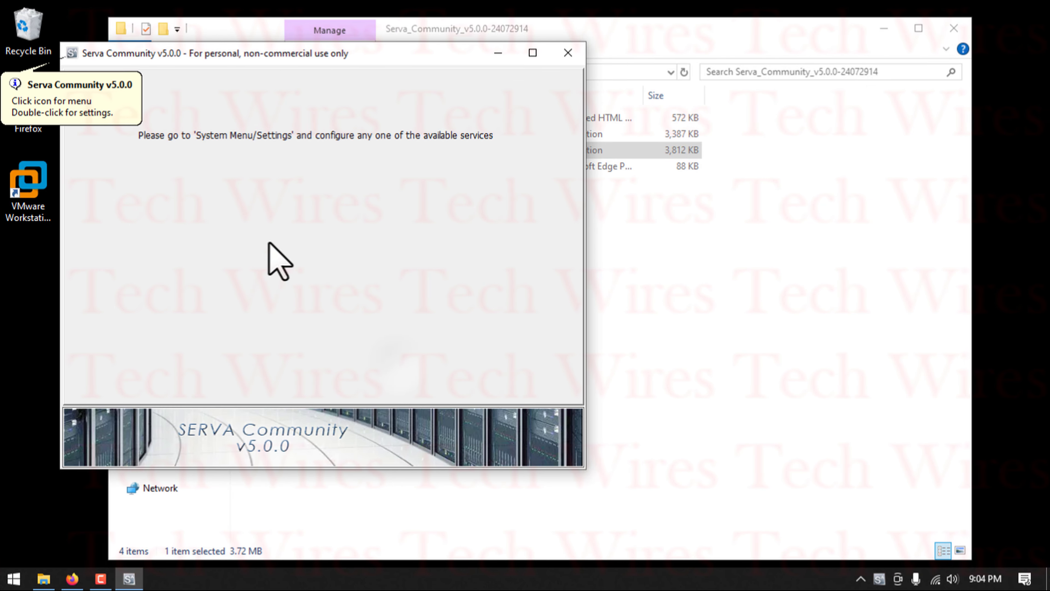
# Enable the TFTP server in the Serva settings and bind it to the address 10.1.1.1.
pyautogui.click(72, 53)
pyautogui.click(75, 70)
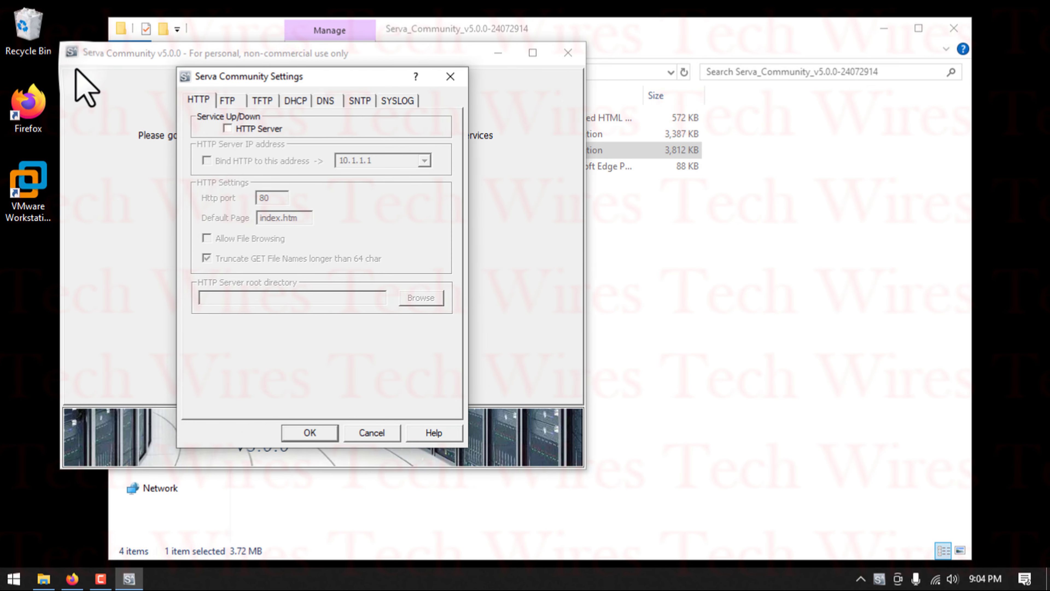
pyautogui.click(259, 101)
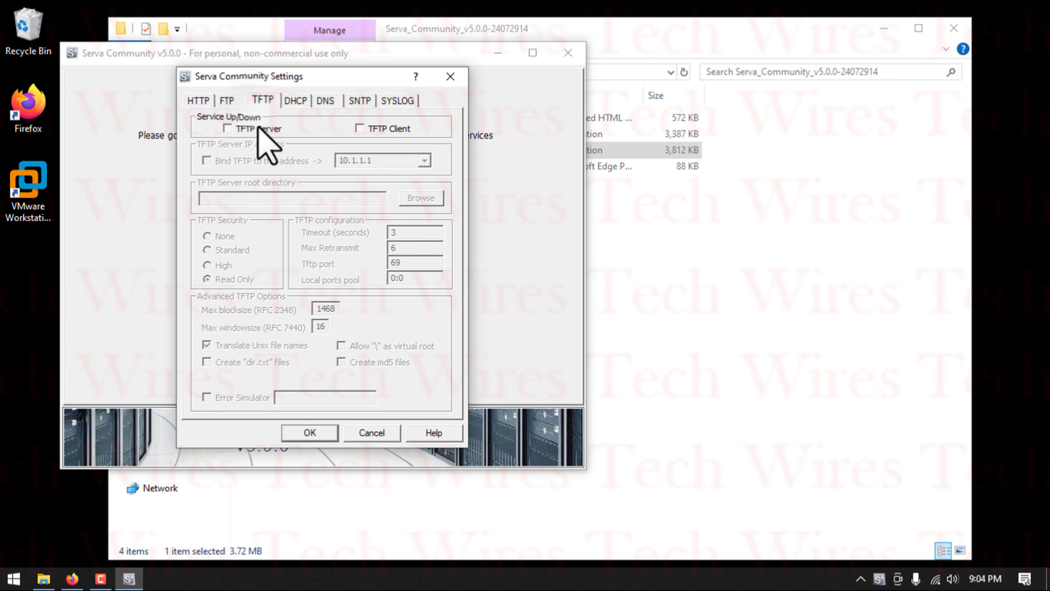
pyautogui.click(257, 127)
pyautogui.click(265, 161)
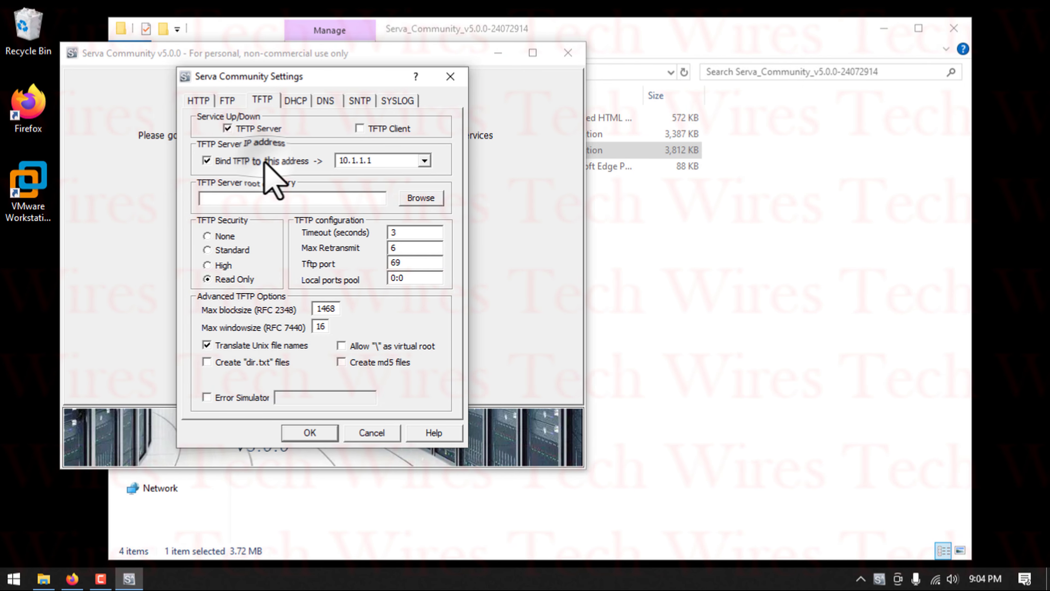
# Set the TFTP server root directory to D:\Root.
pyautogui.click(412, 198)
pyautogui.click(232, 275)
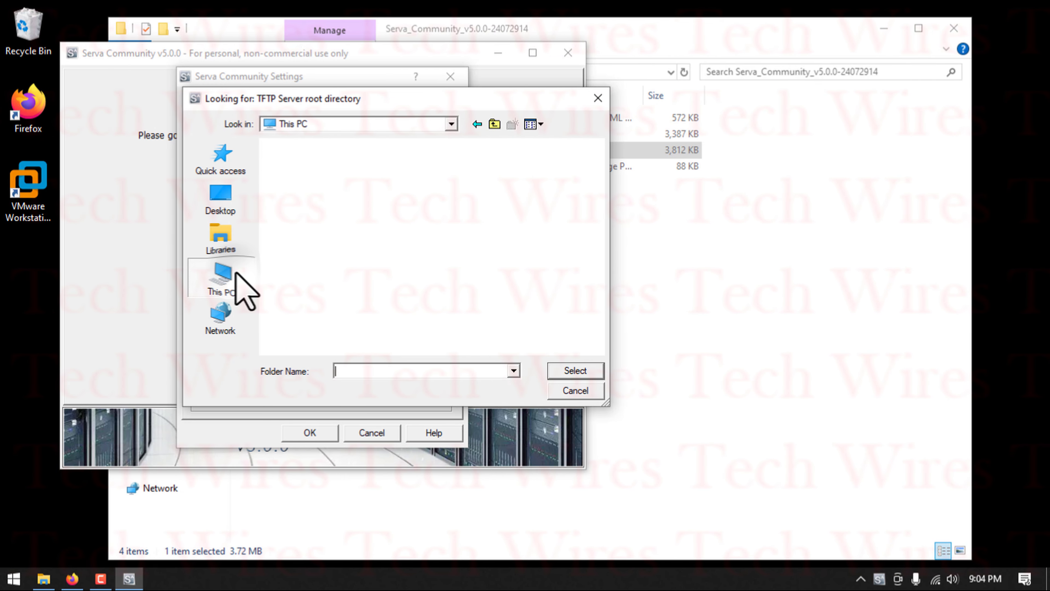
pyautogui.scroll(-3, 282, 289)
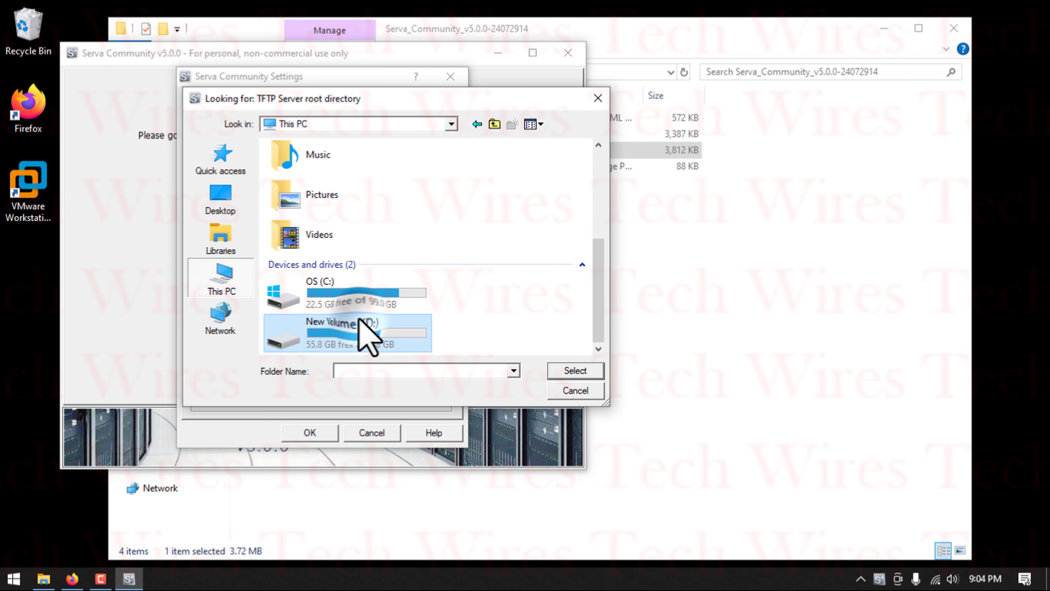
pyautogui.doubleClick(367, 334)
pyautogui.doubleClick(288, 178)
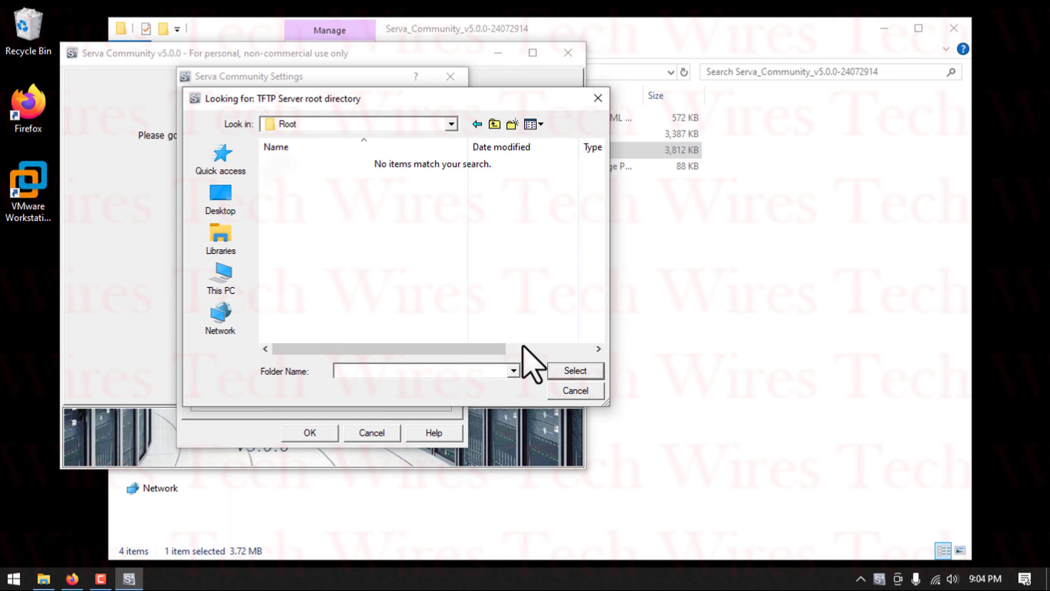
pyautogui.click(561, 371)
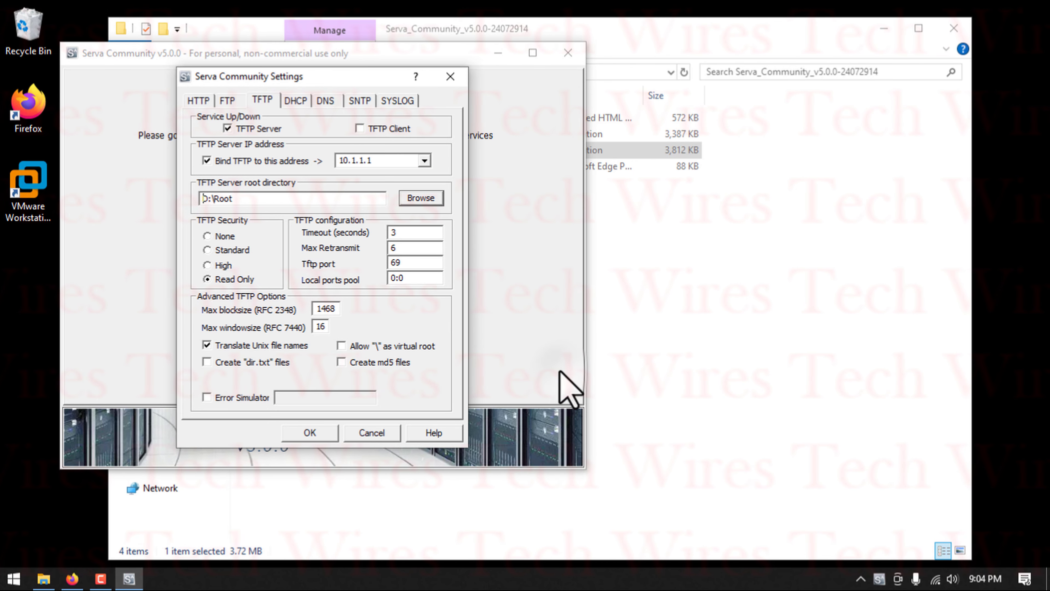
# Enable the DHCP server in the Serva settings together with its BINL service add-on.
pyautogui.click(304, 102)
pyautogui.click(253, 130)
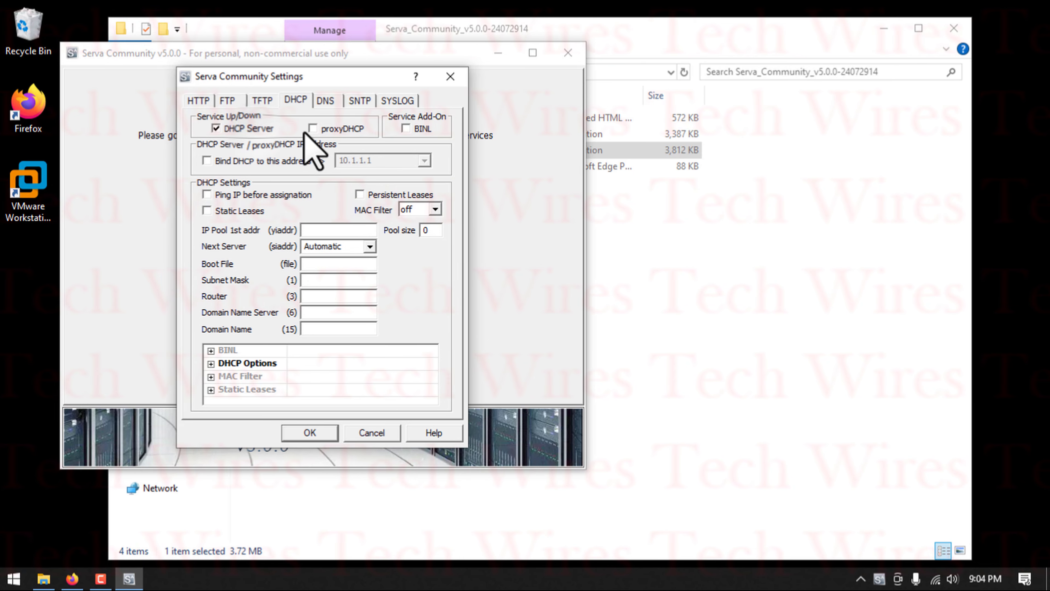
pyautogui.click(422, 130)
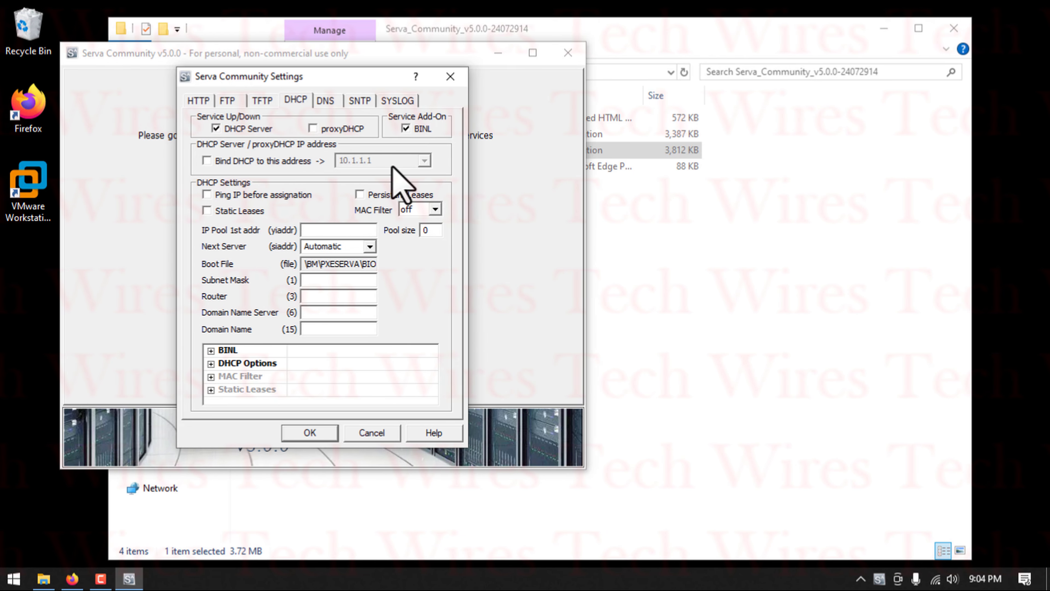
# Set the DHCP pool to 10 addresses from 10.1.1.2, boot file EFI64\pxeserva.efi, subnet mask 255.0.0.0, router, DNS and domain name 10.1.1.1, and save.
pyautogui.click(344, 230)
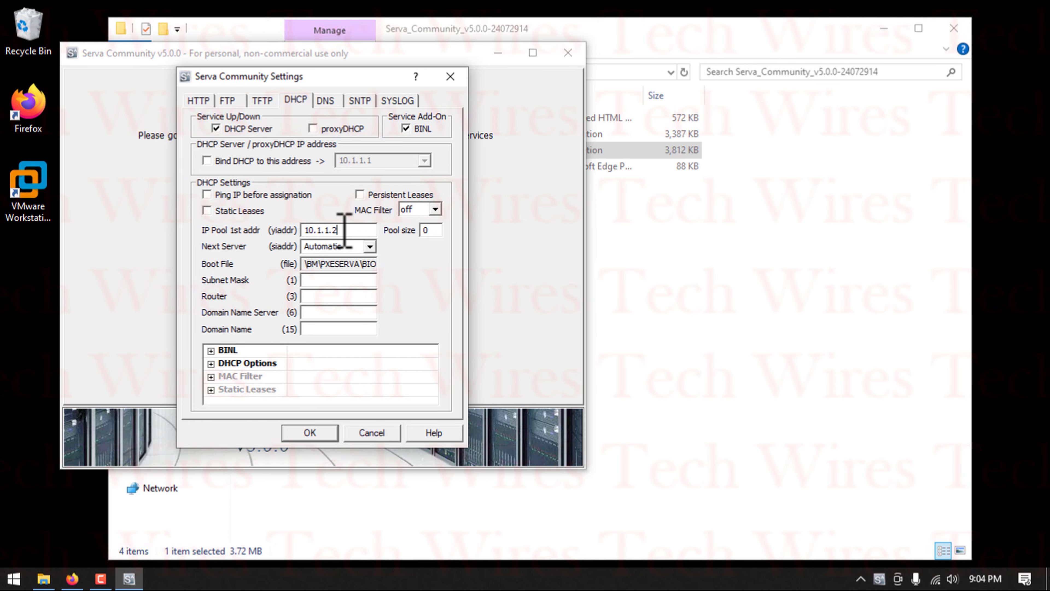
pyautogui.press('Tab')
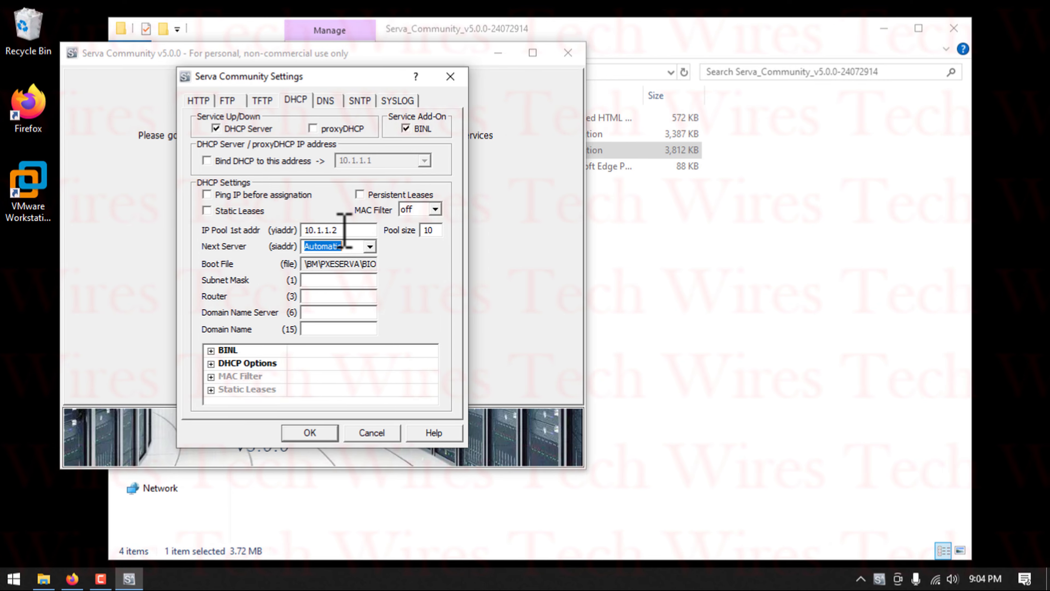
pyautogui.press('Tab')
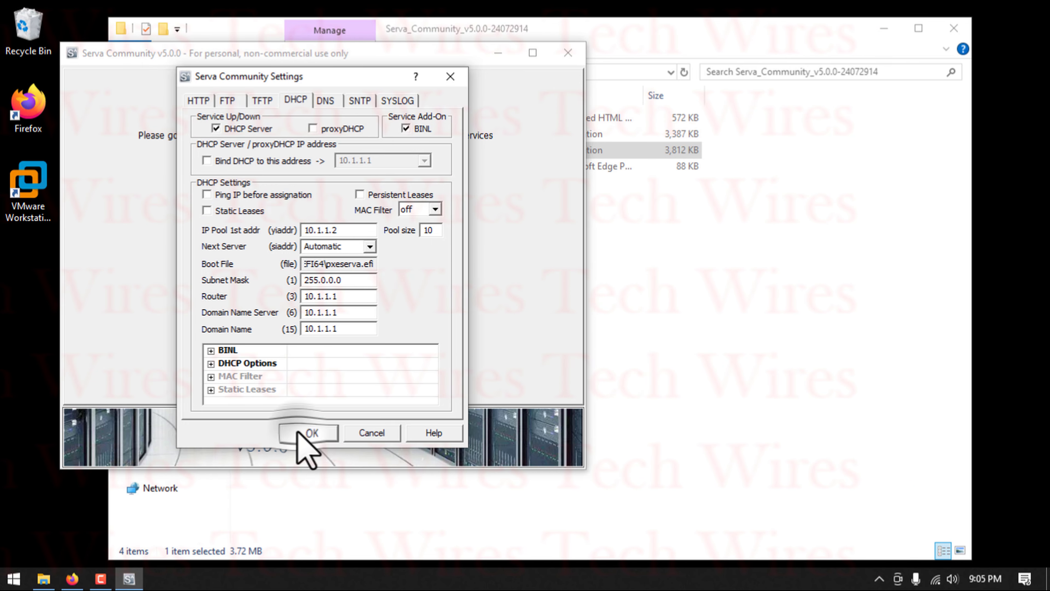
pyautogui.click(308, 433)
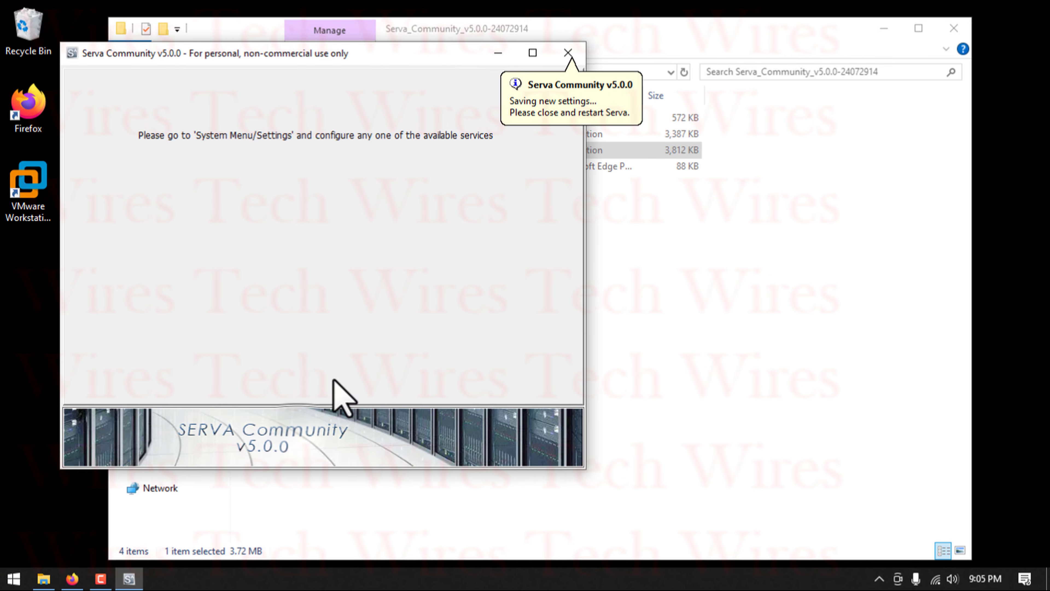
# Restart Serva64.exe as a Community user to apply the new settings and check the BINL entries in its log.
pyautogui.click(563, 50)
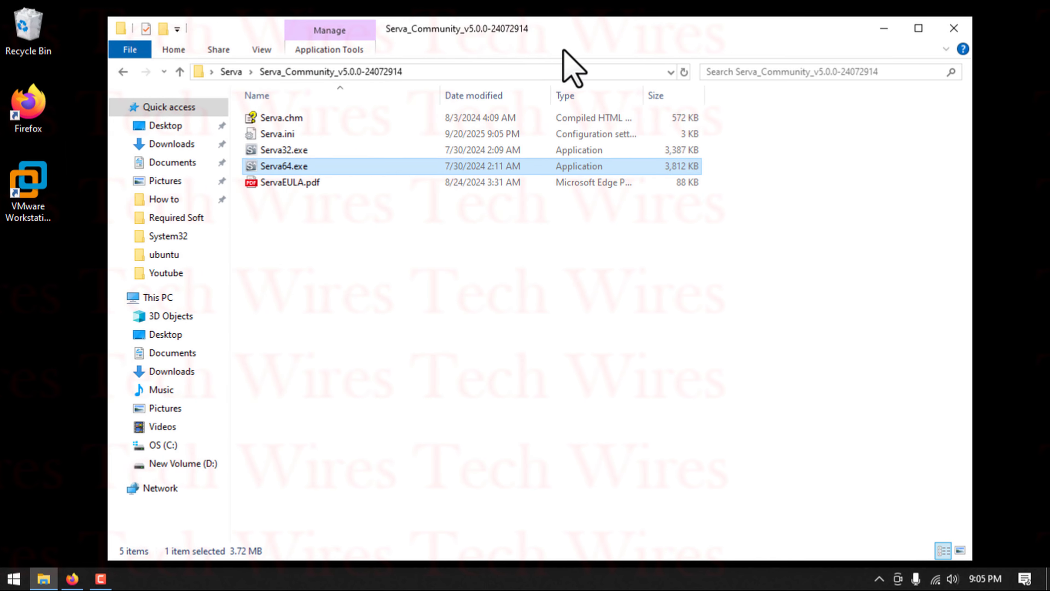
pyautogui.doubleClick(320, 166)
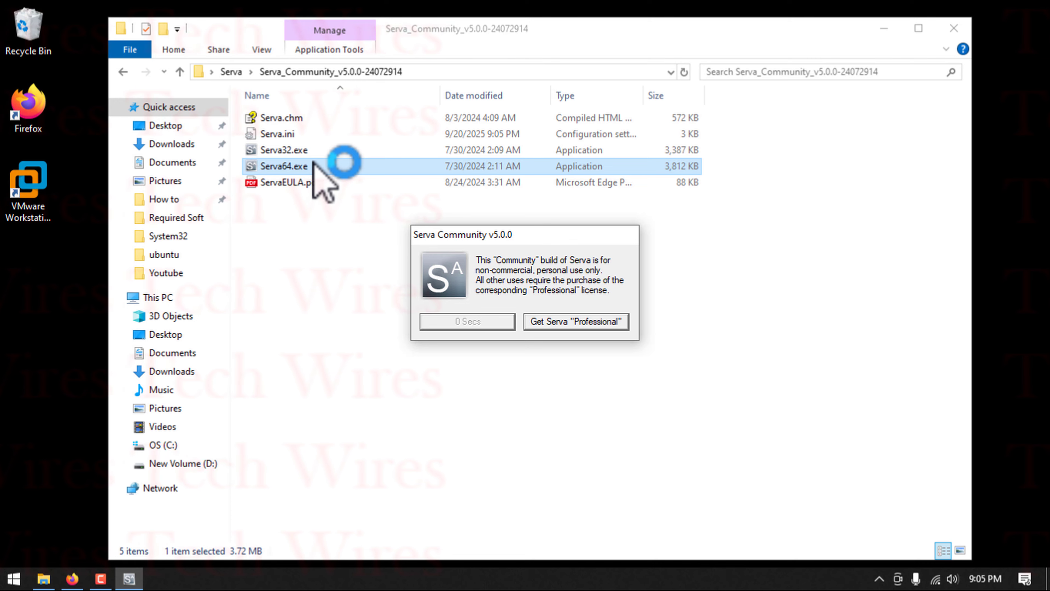
pyautogui.click(471, 321)
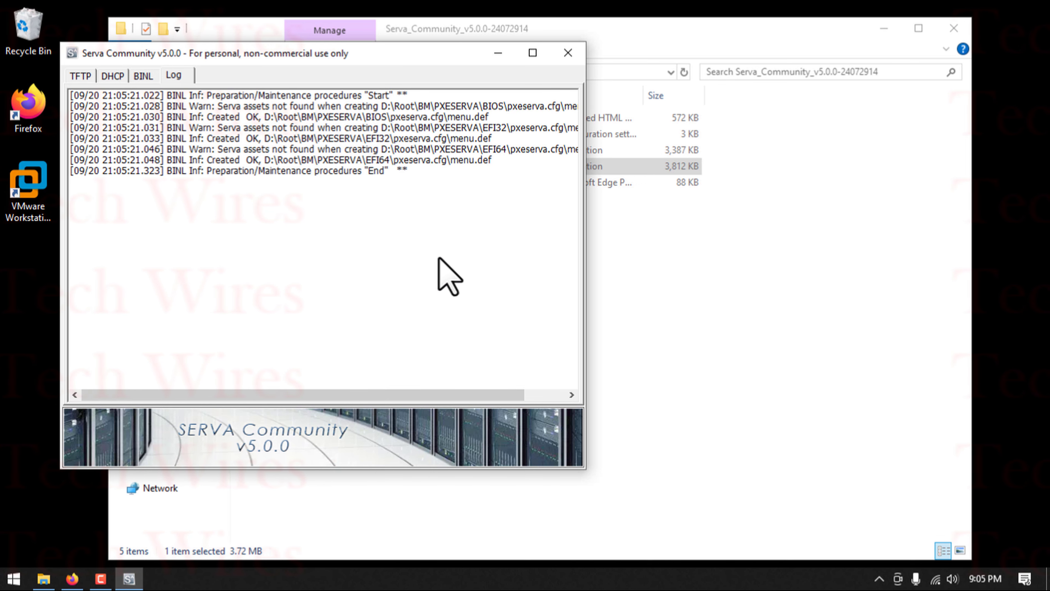
pyautogui.click(371, 150)
pyautogui.click(370, 141)
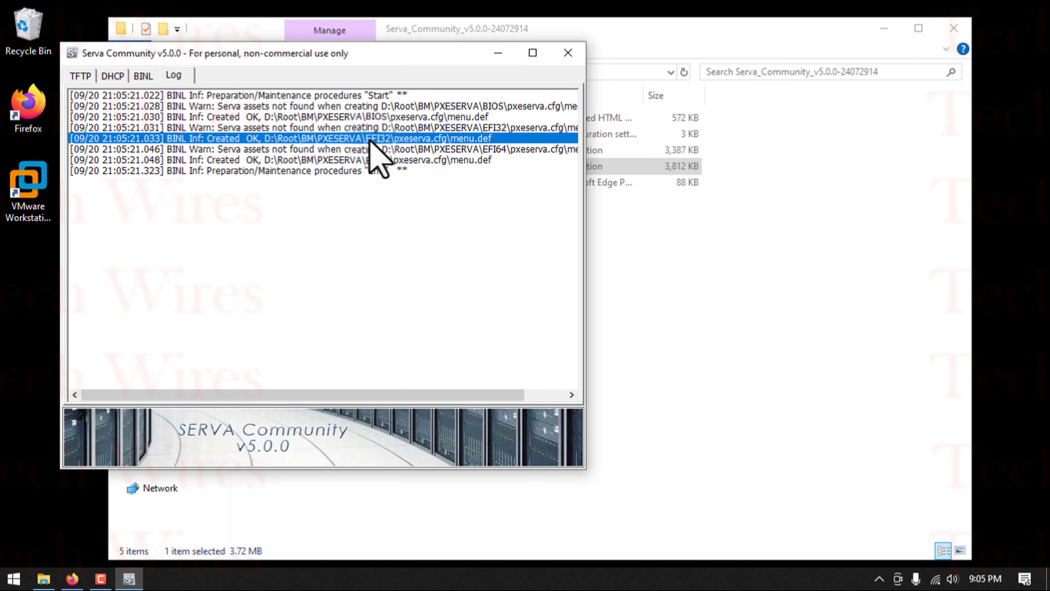
# Close Serva and its program folder, and mark the PXE boot configuration task as done in the Firefox checklist.
pyautogui.click(568, 53)
pyautogui.click(952, 29)
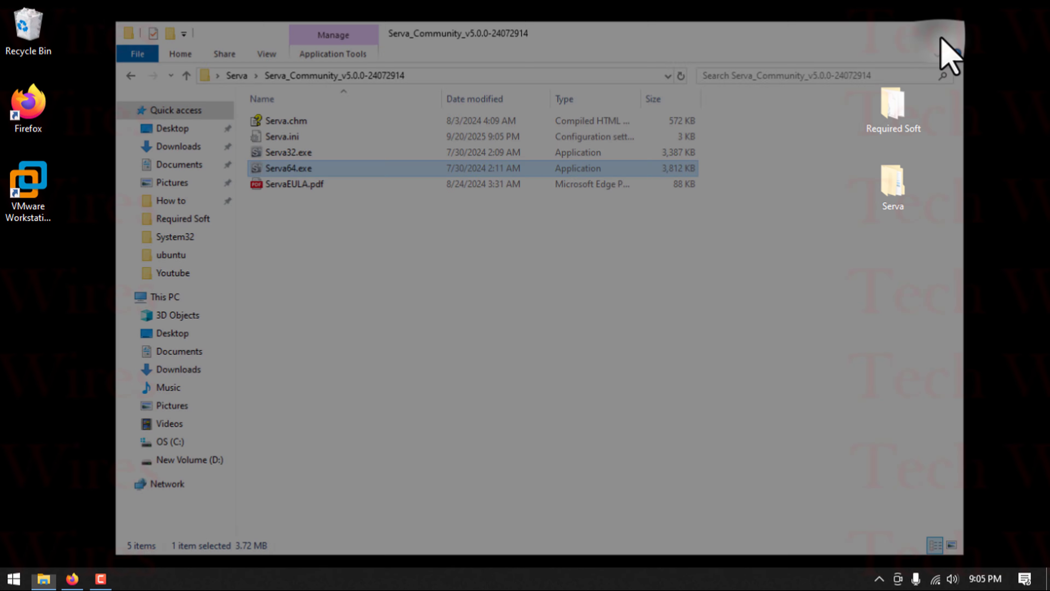
pyautogui.click(72, 578)
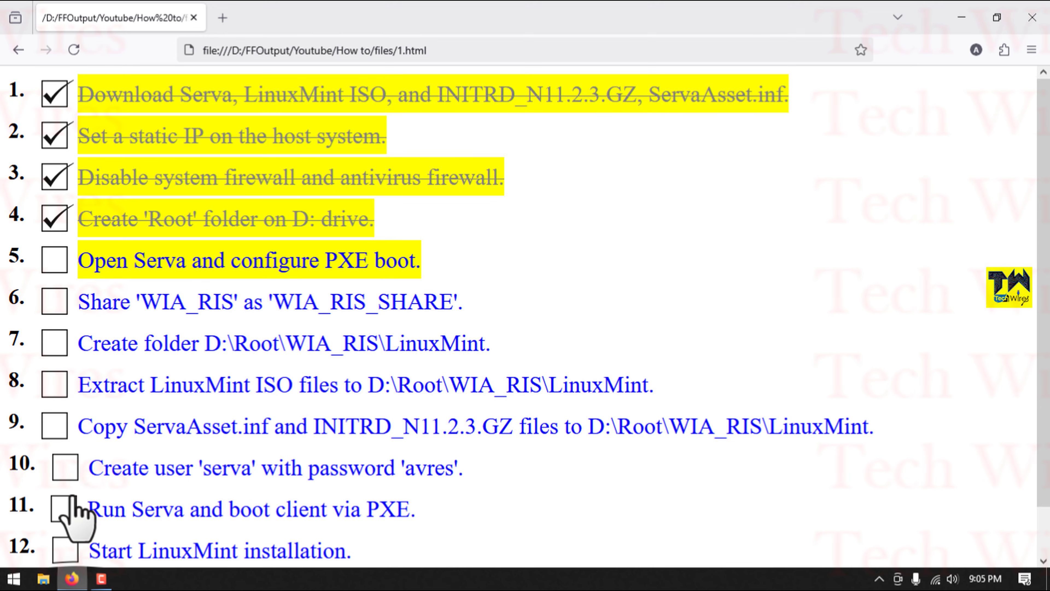
pyautogui.click(61, 265)
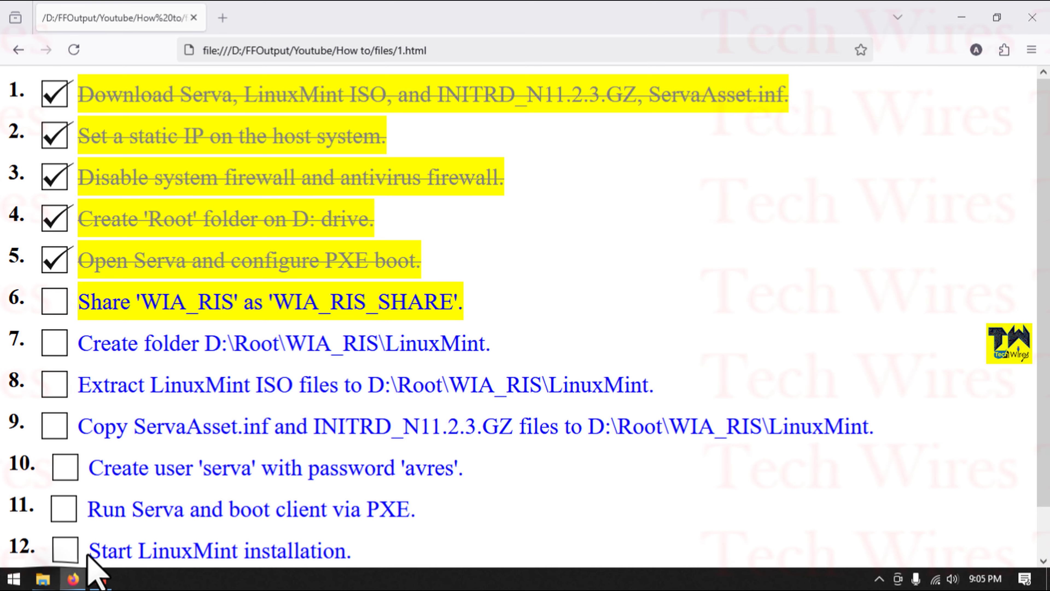
# Open the properties of the NWA_PXE folder in D:\Root.
pyautogui.press('super+e')
pyautogui.doubleClick(550, 287)
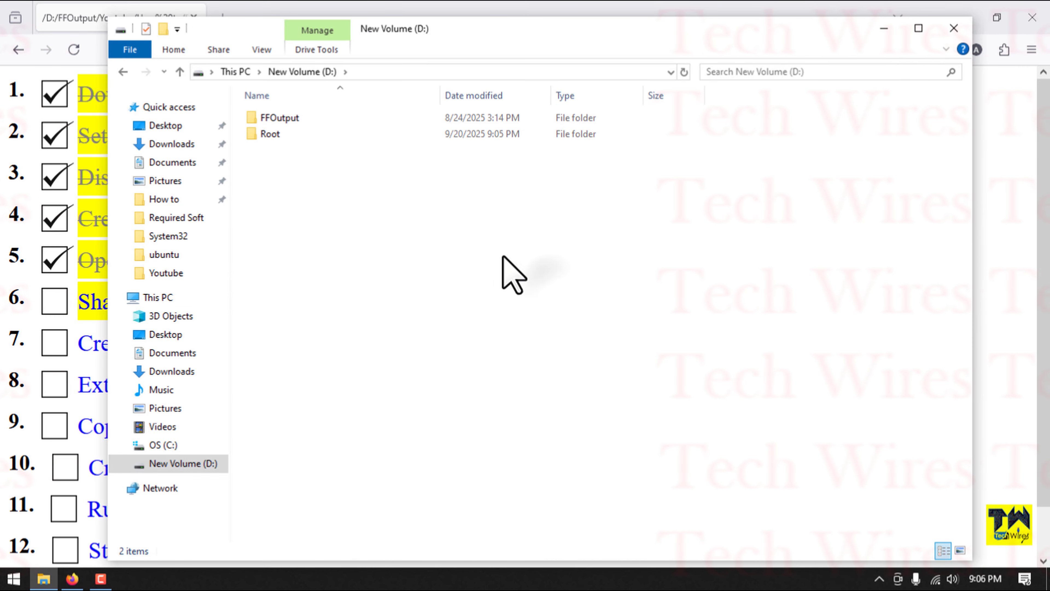
pyautogui.click(316, 138)
pyautogui.doubleClick(318, 138)
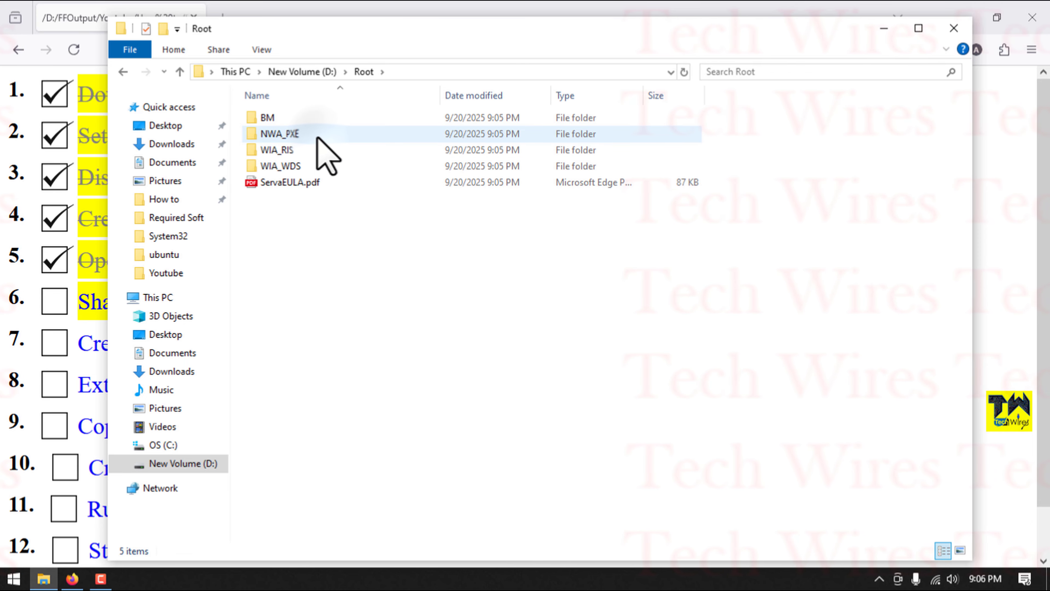
pyautogui.rightClick(293, 133)
pyautogui.click(347, 528)
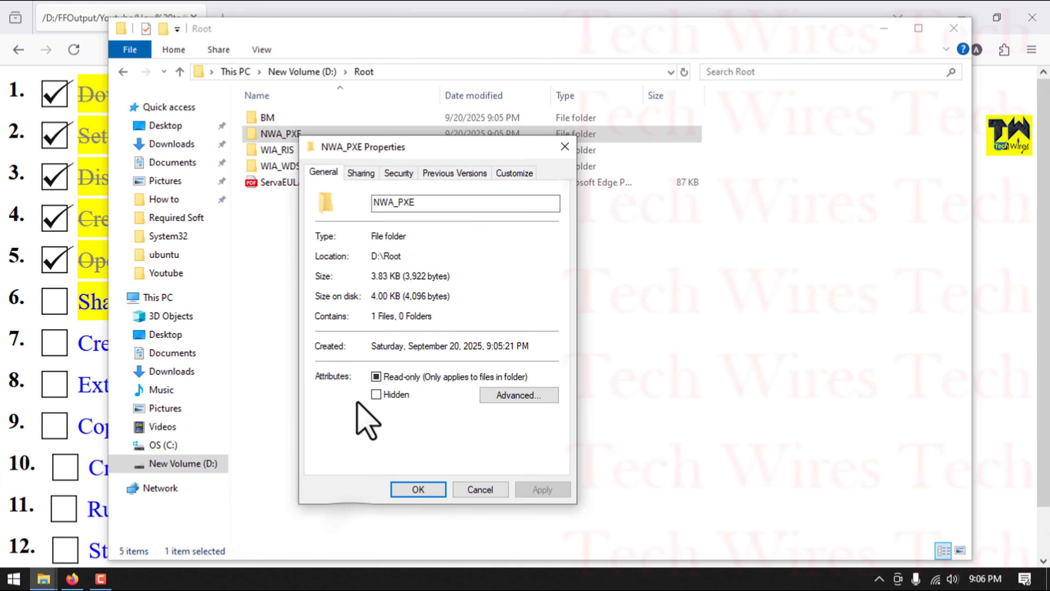
# Share the NWA_PXE folder under the name NWA_PXE_SHARE and mark the folder sharing task as done in the checklist.
pyautogui.click(360, 172)
pyautogui.click(375, 355)
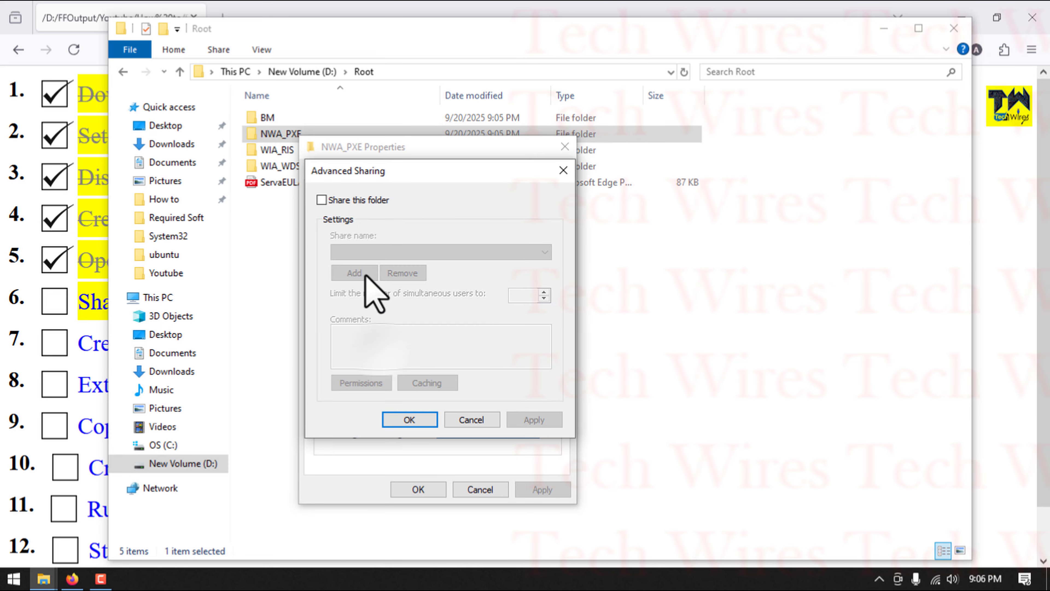
pyautogui.click(351, 200)
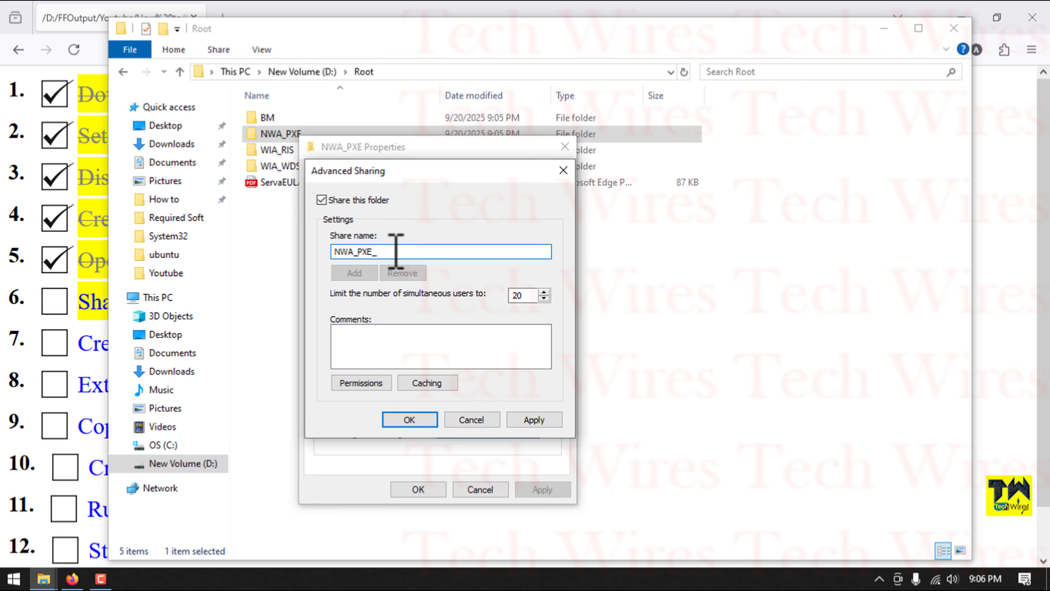
pyautogui.write('HARE')
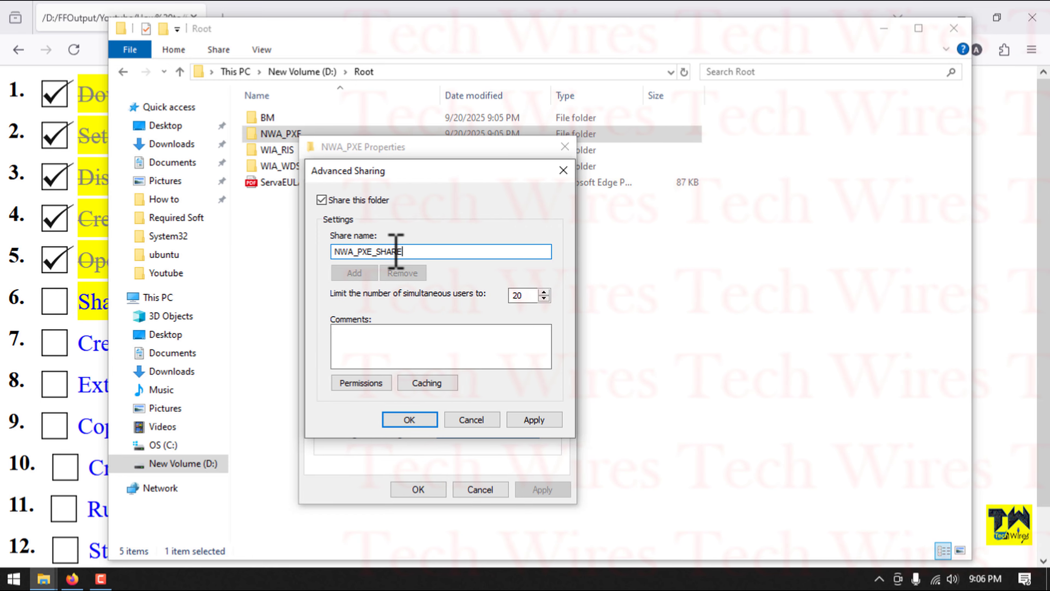
pyautogui.click(409, 419)
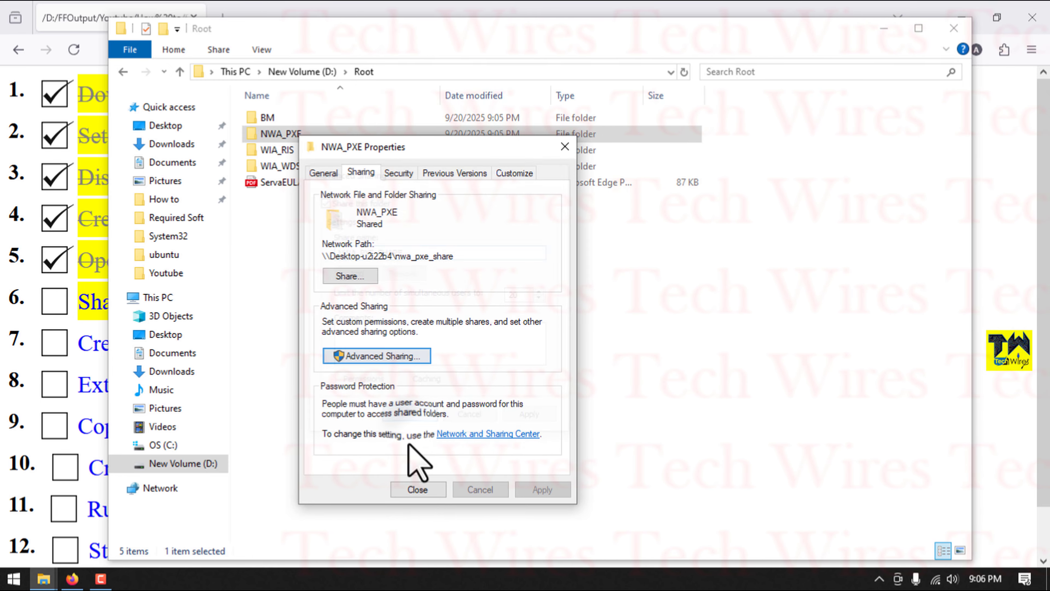
pyautogui.click(411, 492)
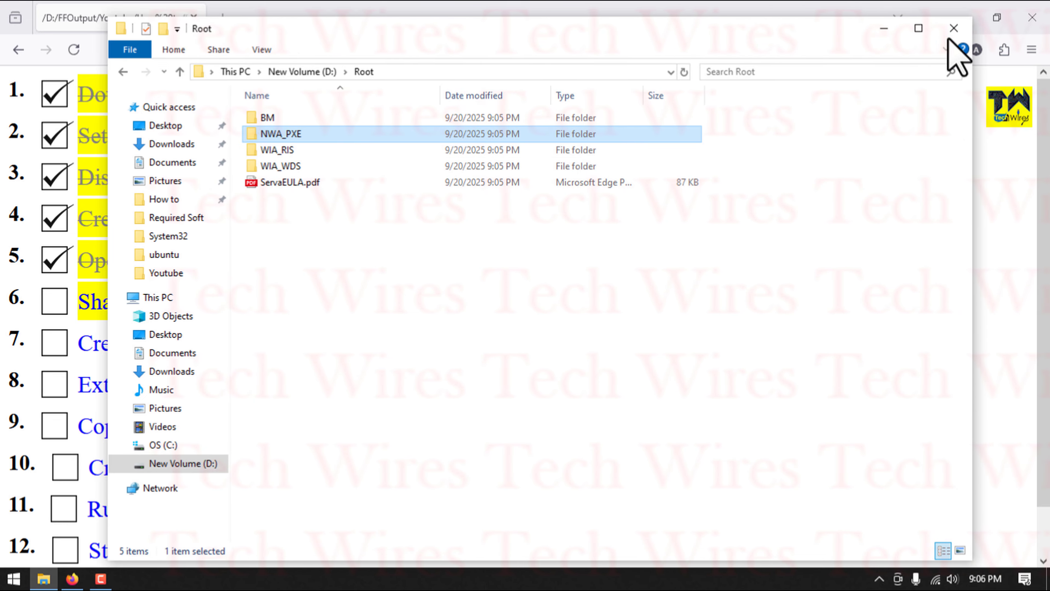
pyautogui.click(954, 28)
pyautogui.click(54, 306)
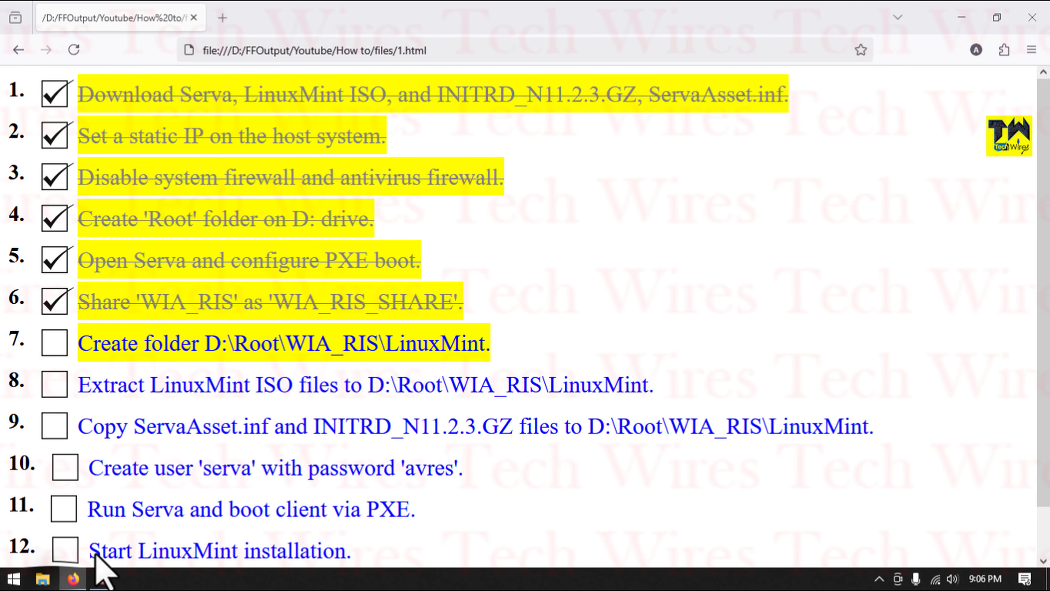
# Create a folder named Linuxmint in D:\Root\NWA_PXE and mark the folder creation task as done in the checklist.
pyautogui.press('super+e')
pyautogui.doubleClick(539, 296)
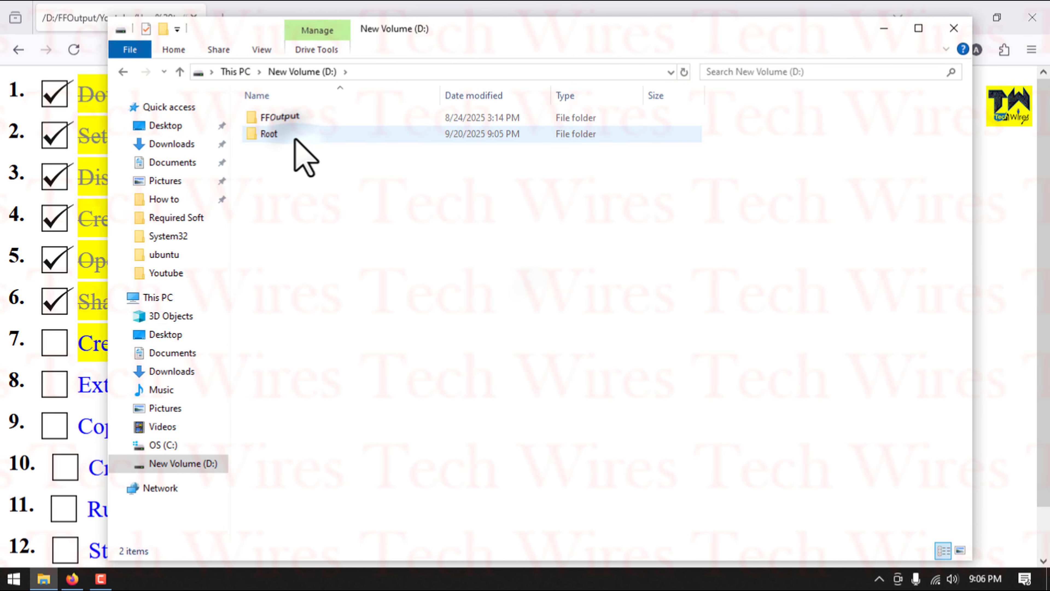
pyautogui.doubleClick(269, 134)
pyautogui.doubleClick(295, 136)
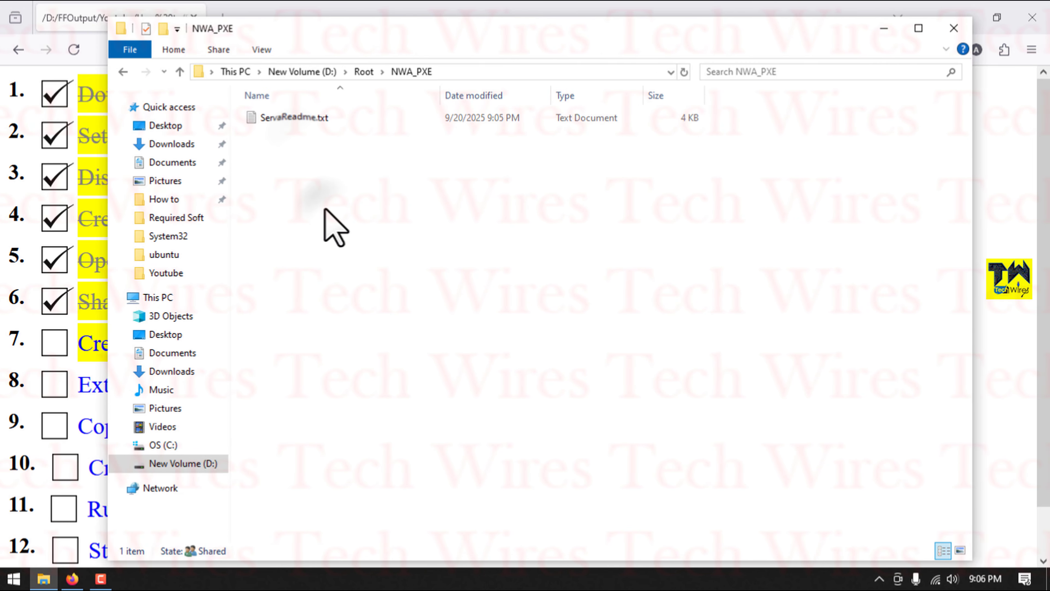
pyautogui.hotkey('ctrl', 'shift', 'n')
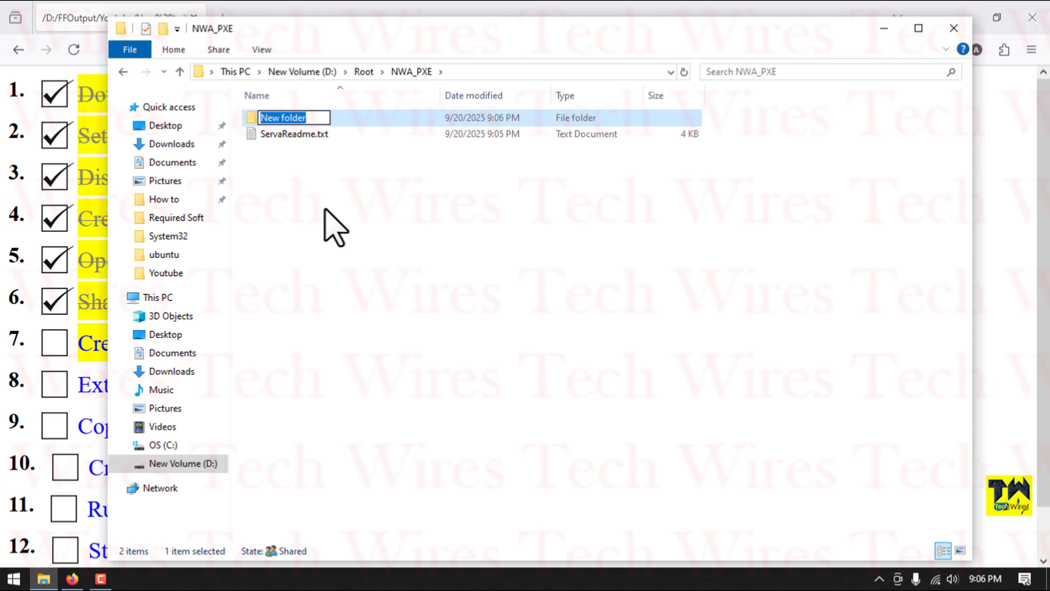
pyautogui.write('Linuxmint')
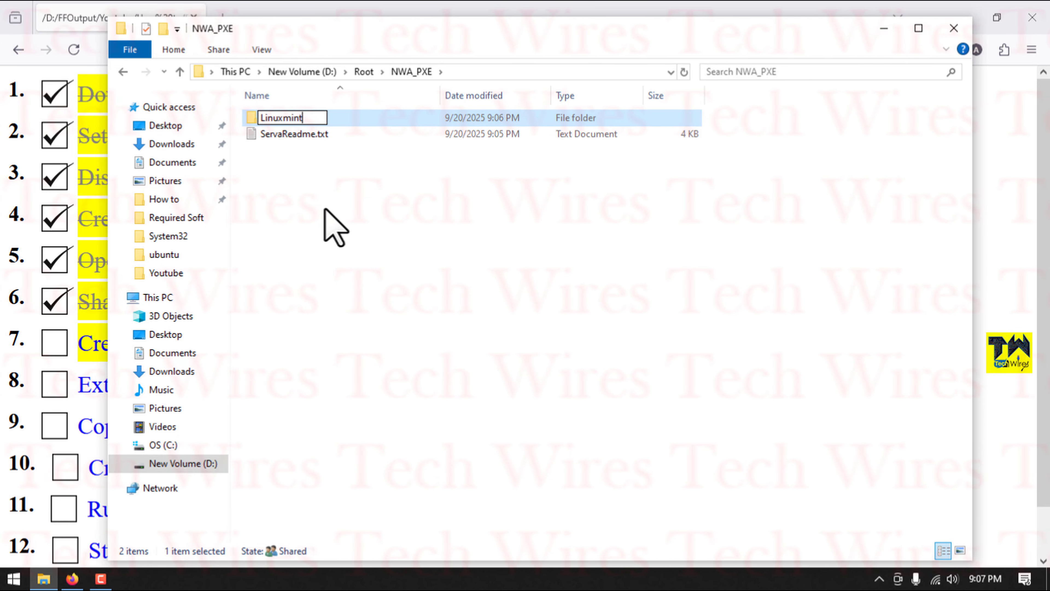
pyautogui.press('Return')
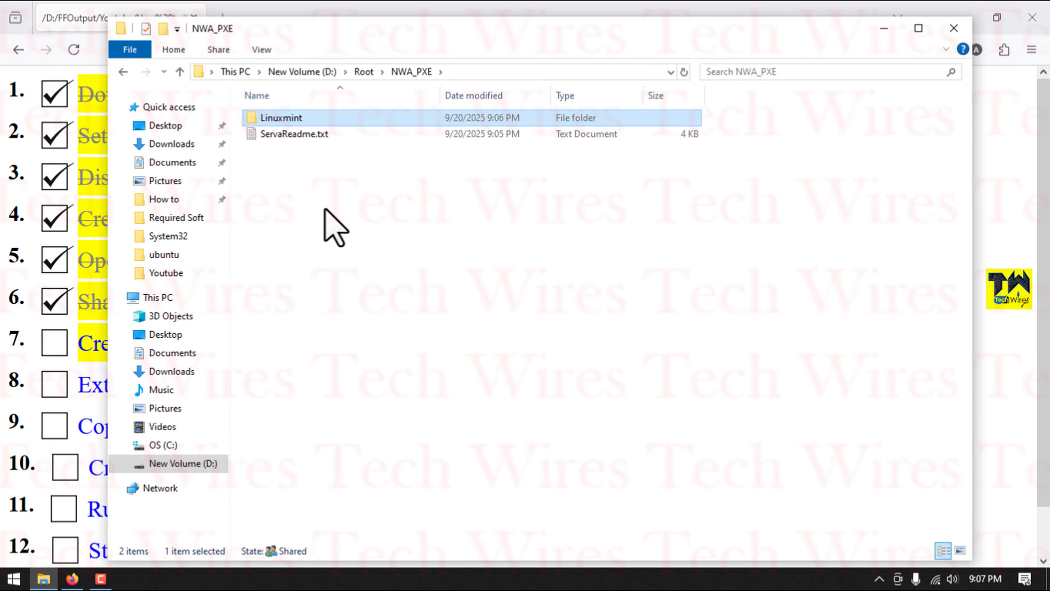
pyautogui.click(956, 36)
pyautogui.click(55, 346)
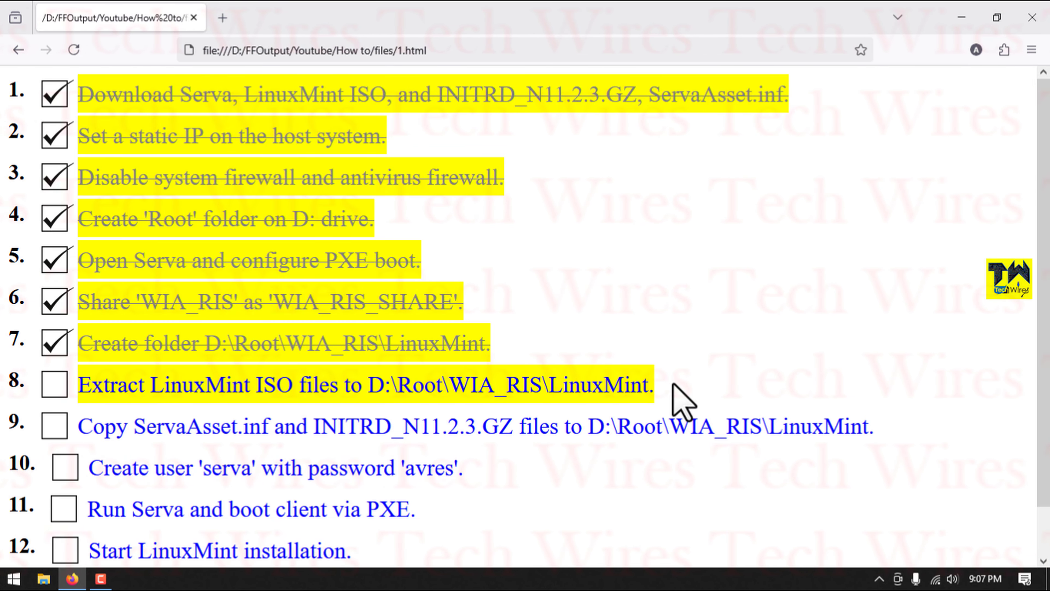
# Extract linuxmint-22.2-cinnamon-64bit.iso from the Required Soft desktop folder to D:\Root\NWA_PXE\Linuxmint.
pyautogui.click(960, 19)
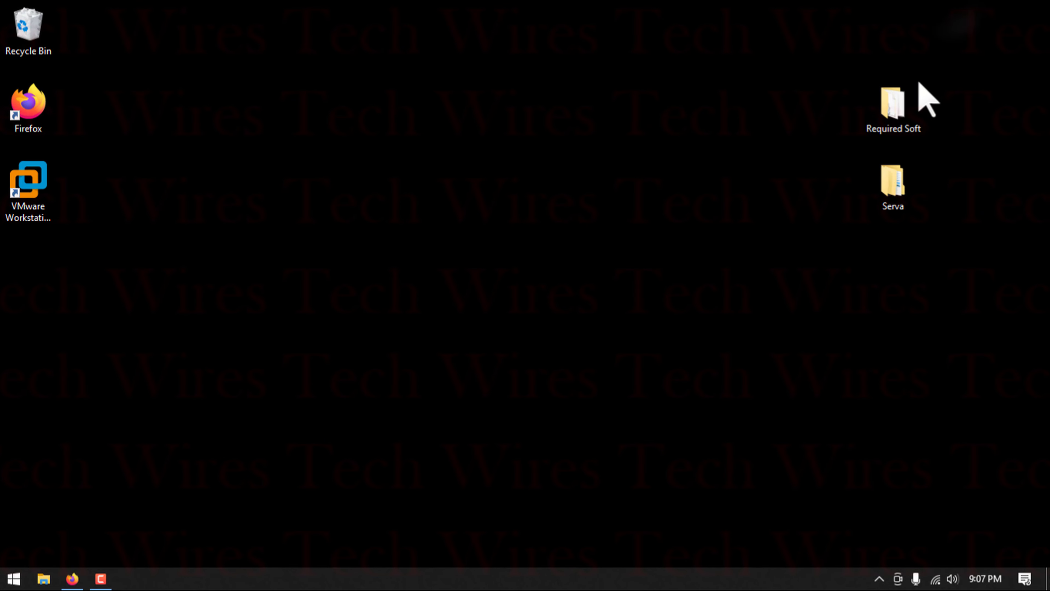
pyautogui.doubleClick(903, 115)
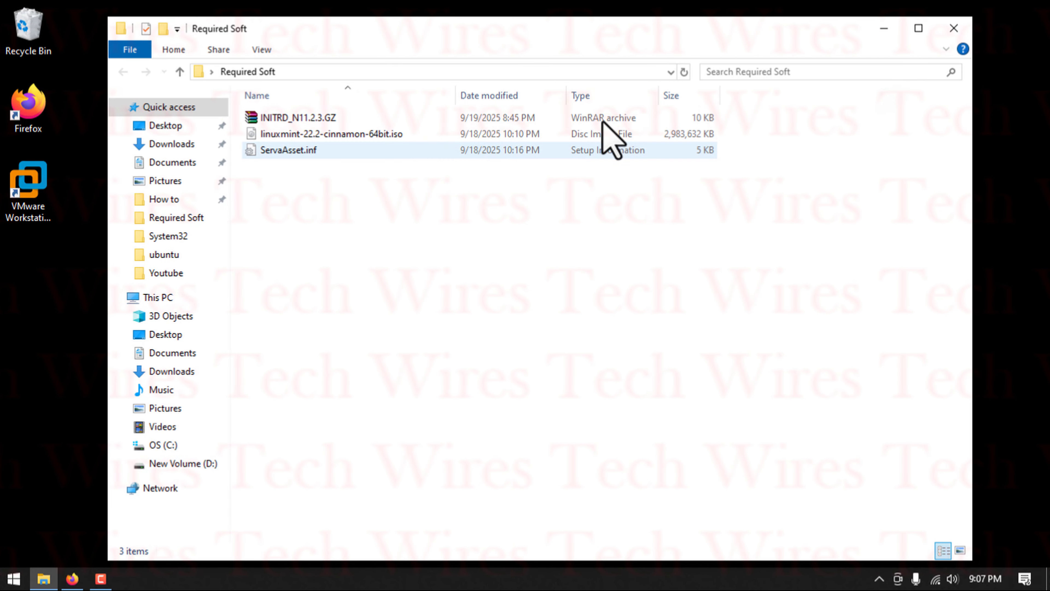
pyautogui.rightClick(304, 133)
pyautogui.click(384, 349)
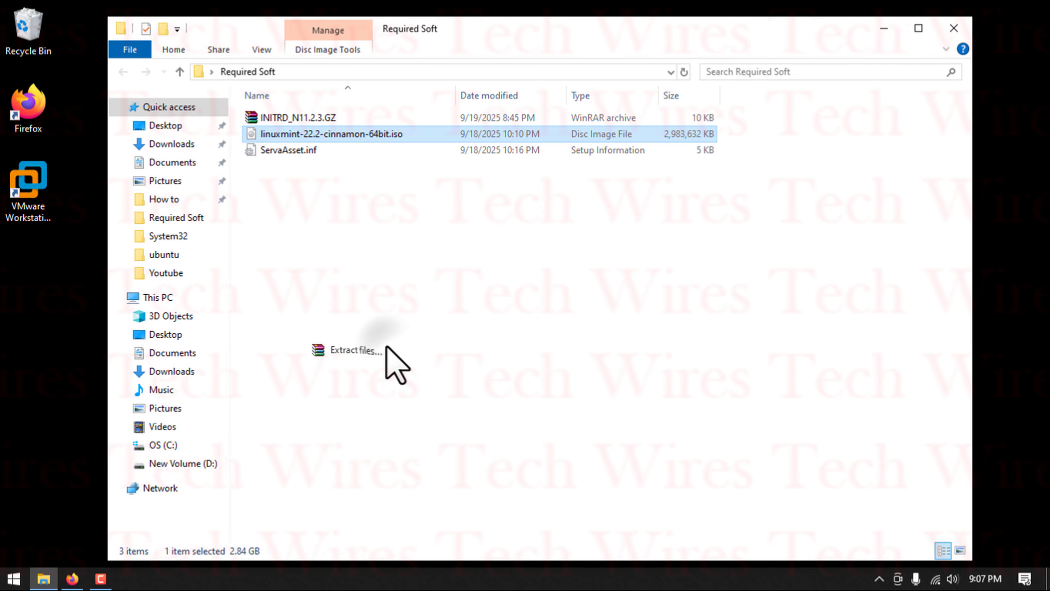
pyautogui.click(550, 335)
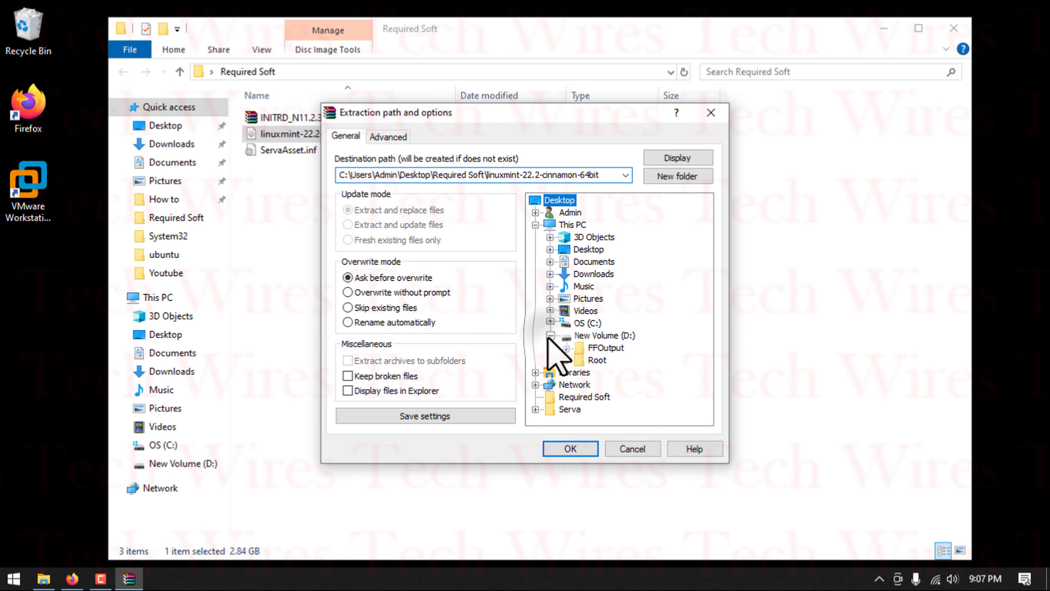
pyautogui.click(564, 359)
pyautogui.click(579, 384)
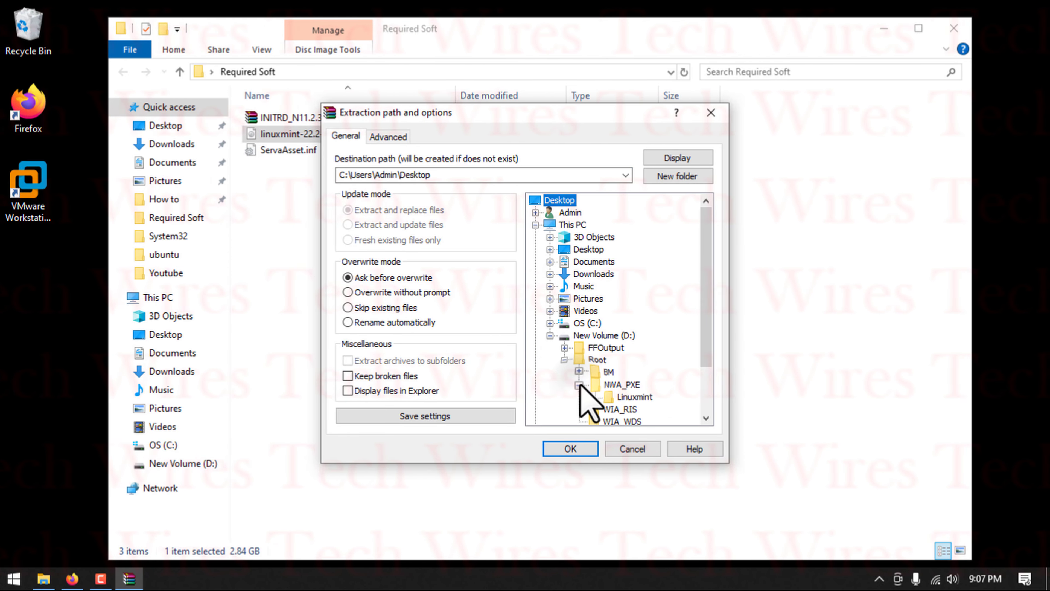
pyautogui.click(630, 398)
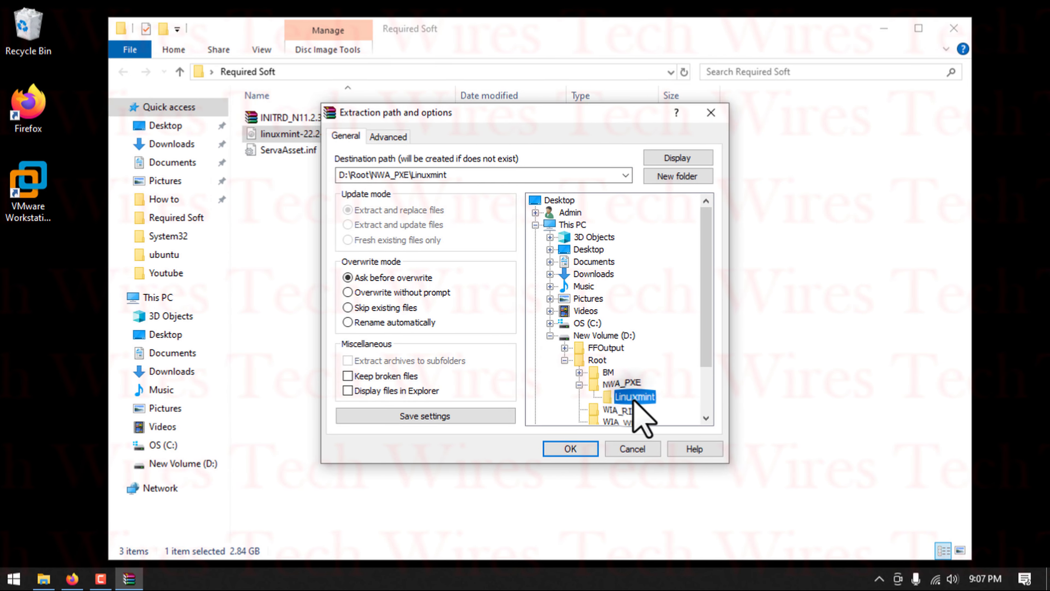
pyautogui.click(567, 450)
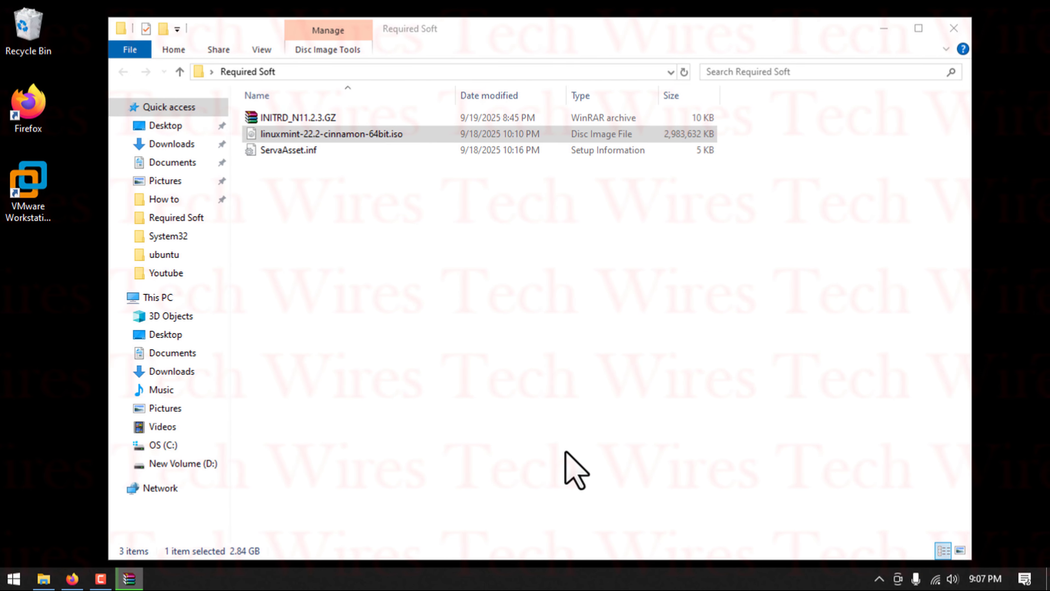
# Close the Required Soft folder and mark the ISO extraction task as done in the checklist.
pyautogui.click(952, 29)
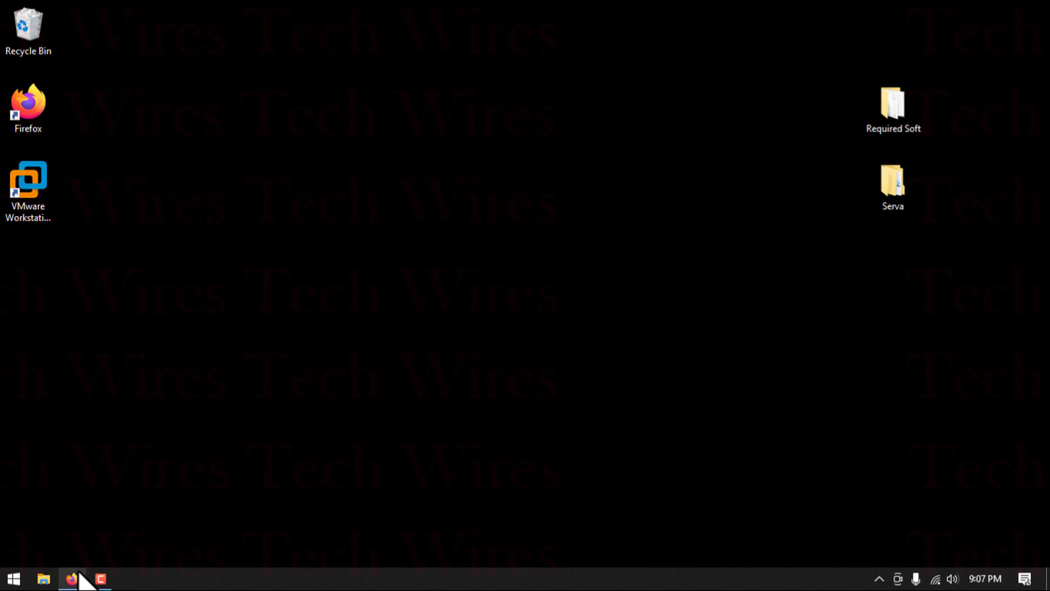
pyautogui.moveTo(72, 577)
pyautogui.click(75, 531)
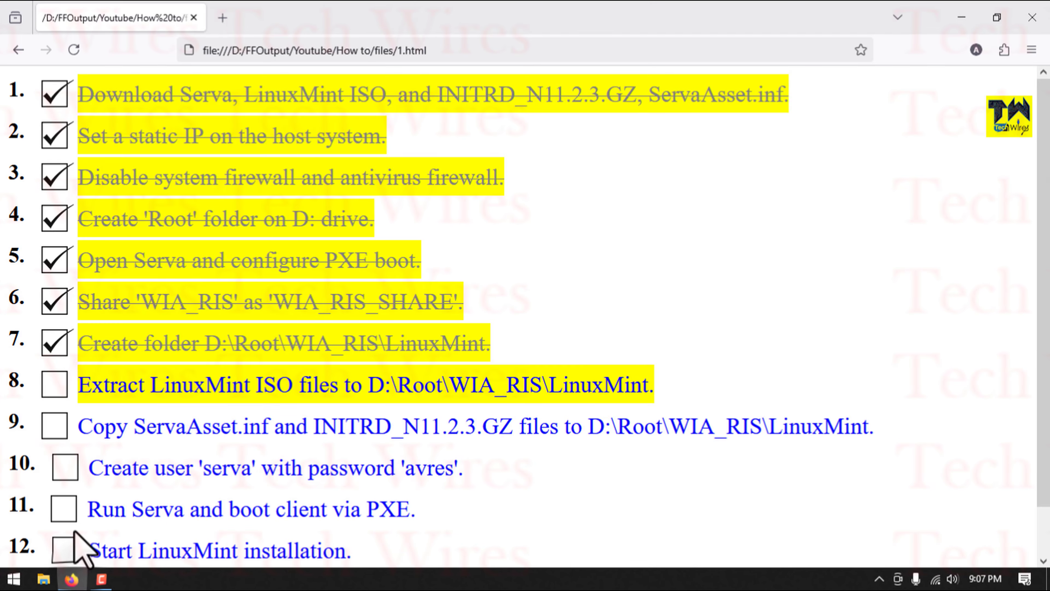
pyautogui.click(61, 391)
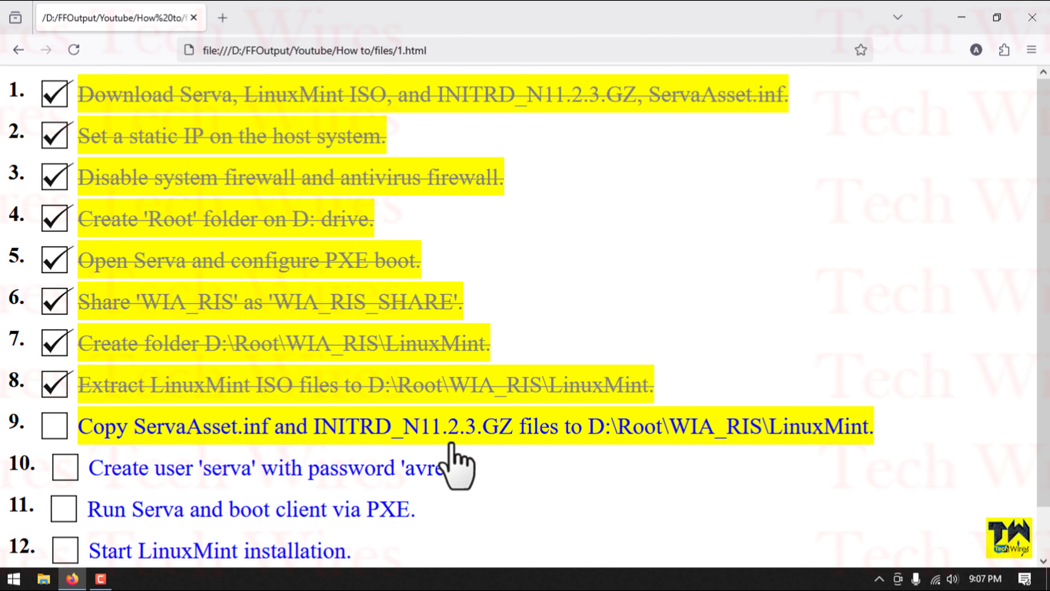
# Copy INITRD_N11.2.3.GZ and ServaAsset.inf from the Required Soft desktop folder.
pyautogui.click(960, 20)
pyautogui.doubleClick(891, 102)
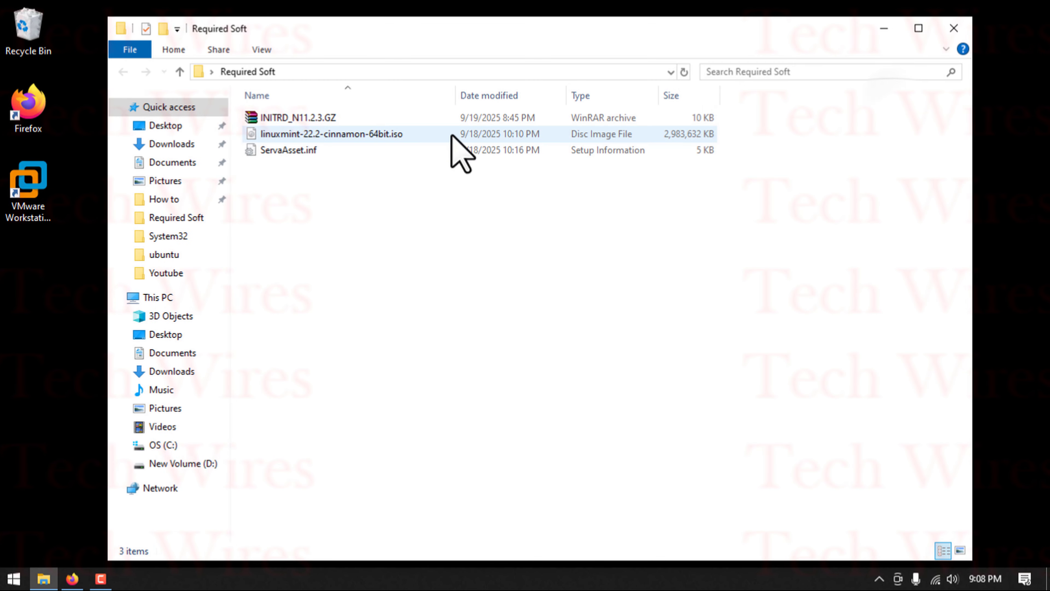
pyautogui.click(298, 150)
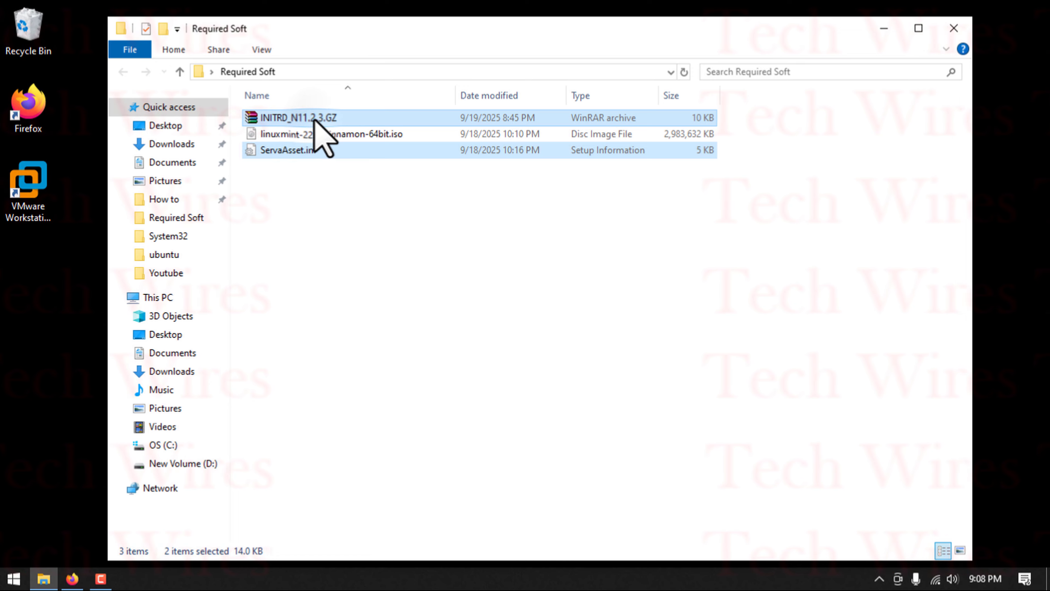
pyautogui.rightClick(314, 120)
pyautogui.click(348, 318)
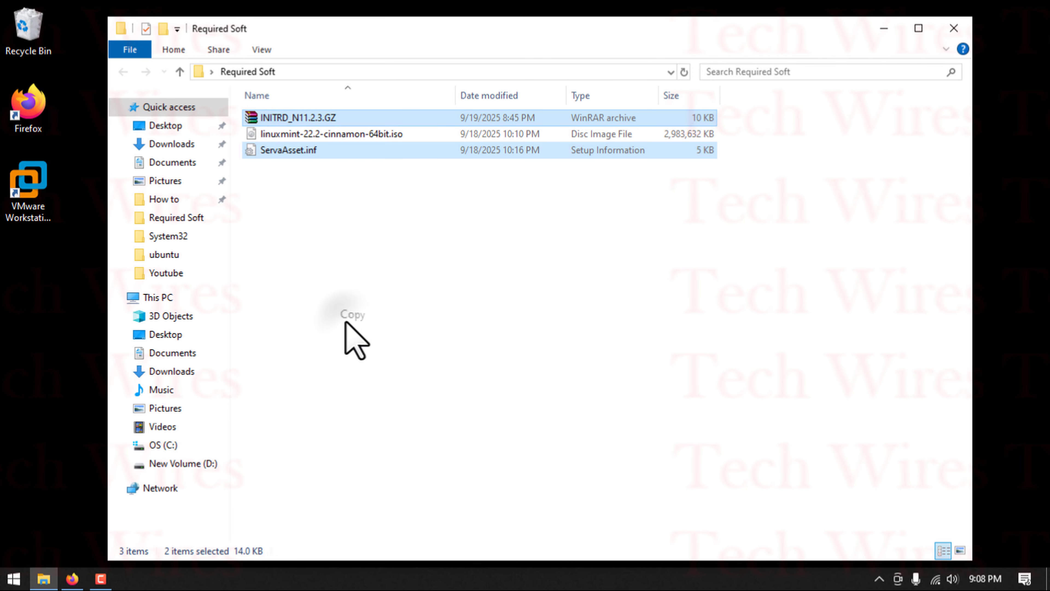
# Paste the copied INITRD_N11.2.3.GZ and ServaAsset.inf files into D:\Root\NWA_PXE\Linuxmint.
pyautogui.click(192, 464)
pyautogui.click(270, 134)
pyautogui.doubleClick(270, 135)
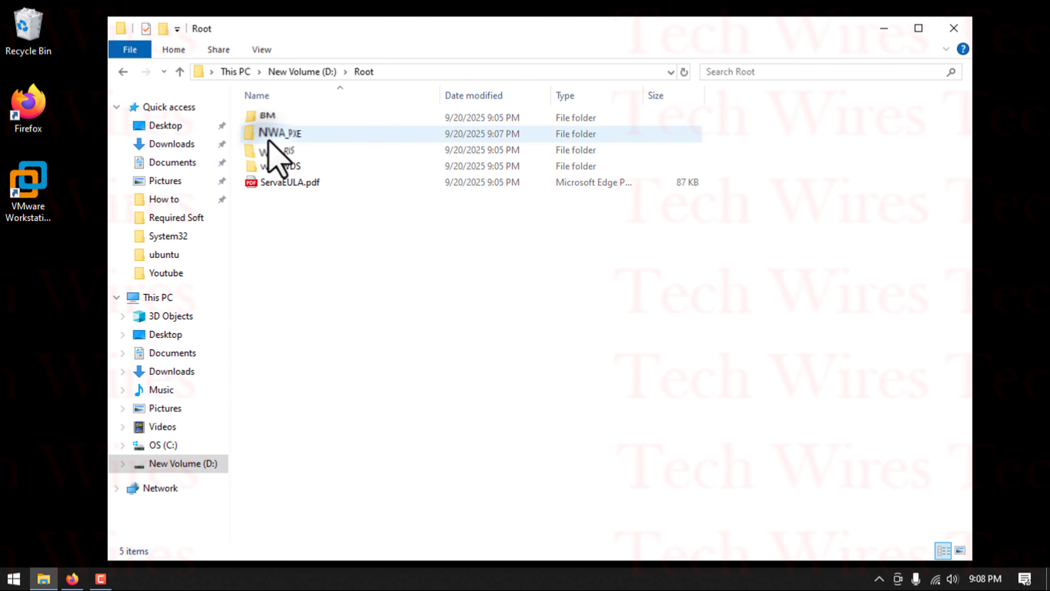
pyautogui.doubleClick(296, 136)
pyautogui.click(291, 119)
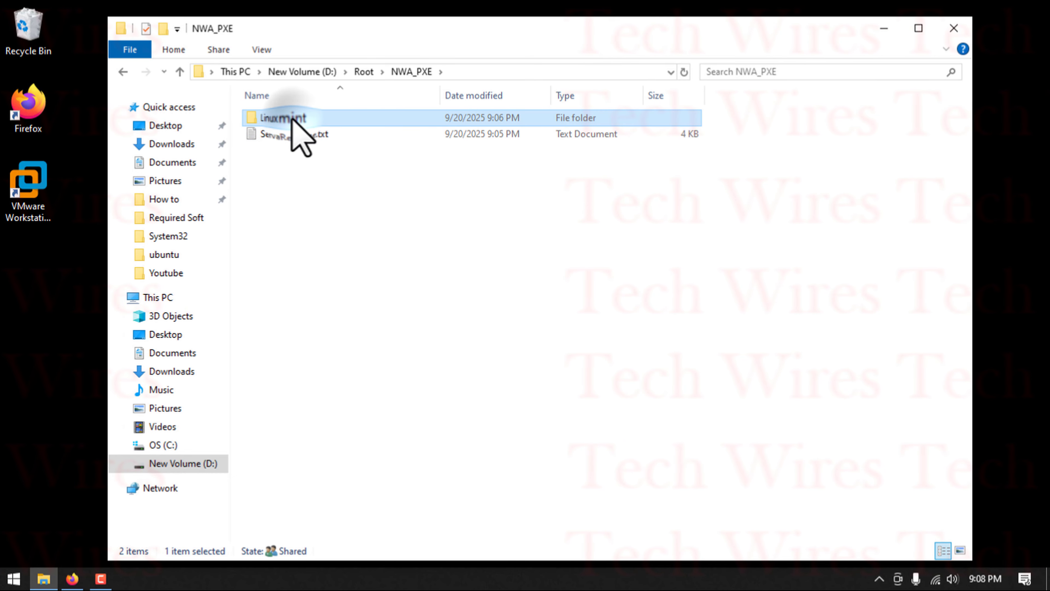
pyautogui.doubleClick(289, 119)
pyautogui.moveTo(341, 320); pyautogui.dragTo(255, 112)
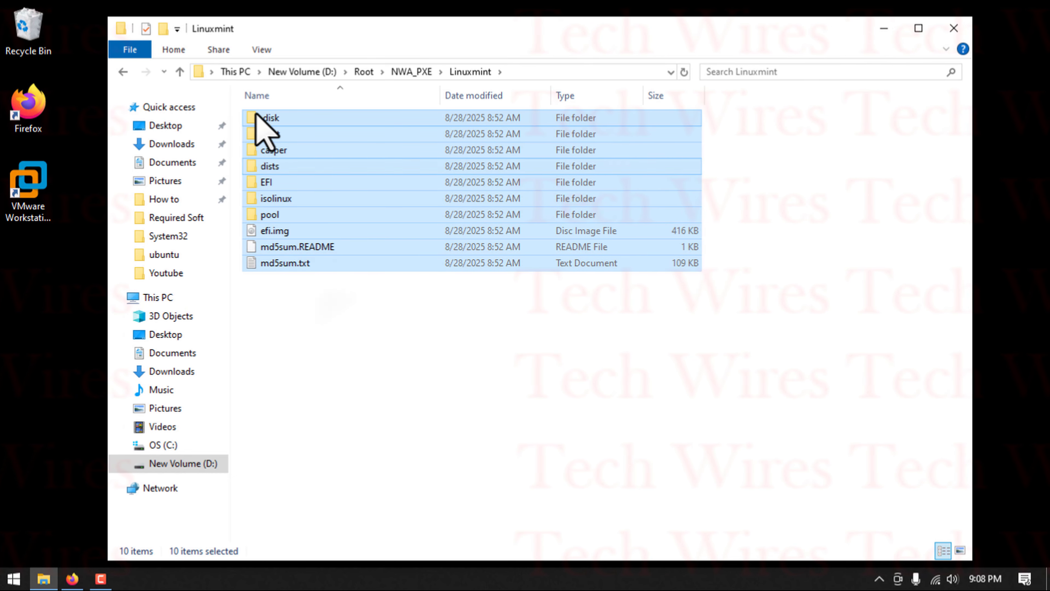
pyautogui.click(403, 303)
pyautogui.rightClick(375, 303)
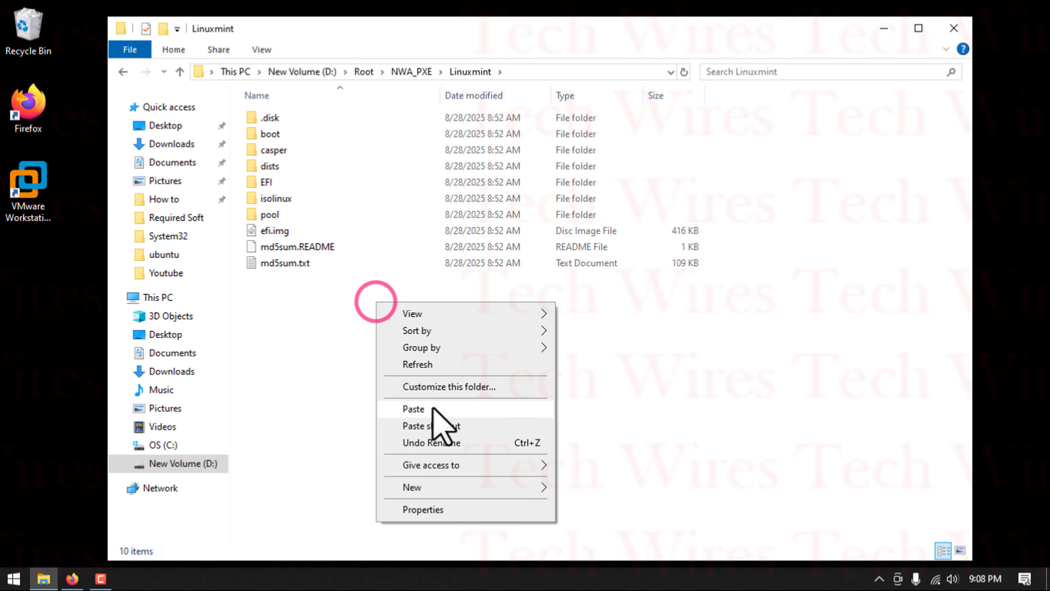
pyautogui.click(433, 410)
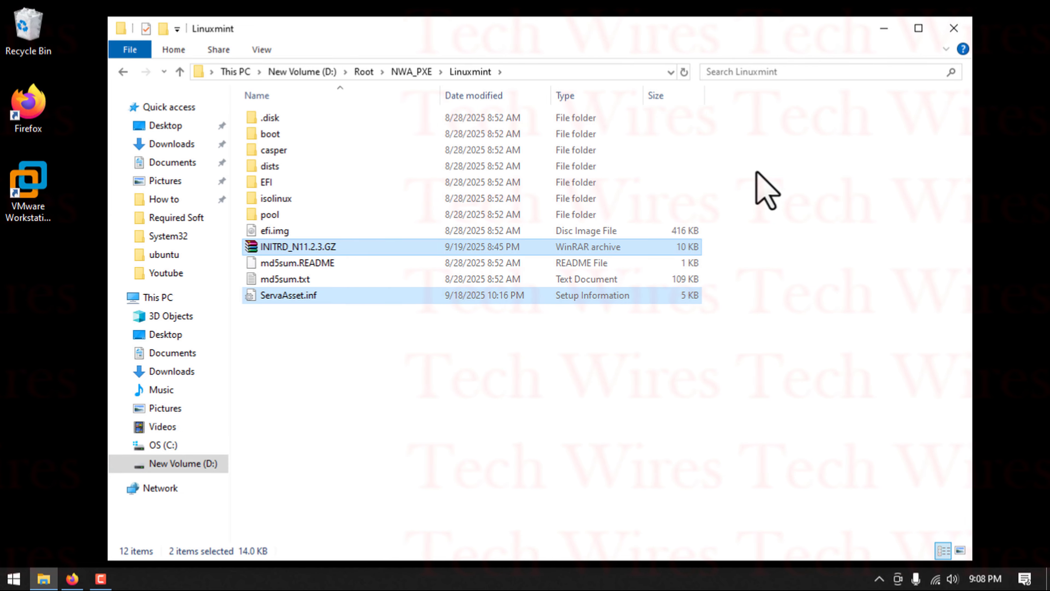
# Close the Linuxmint folder and mark the task of copying ServaAsset.inf and INITRD_N11.2.3.GZ as done in the checklist.
pyautogui.click(952, 28)
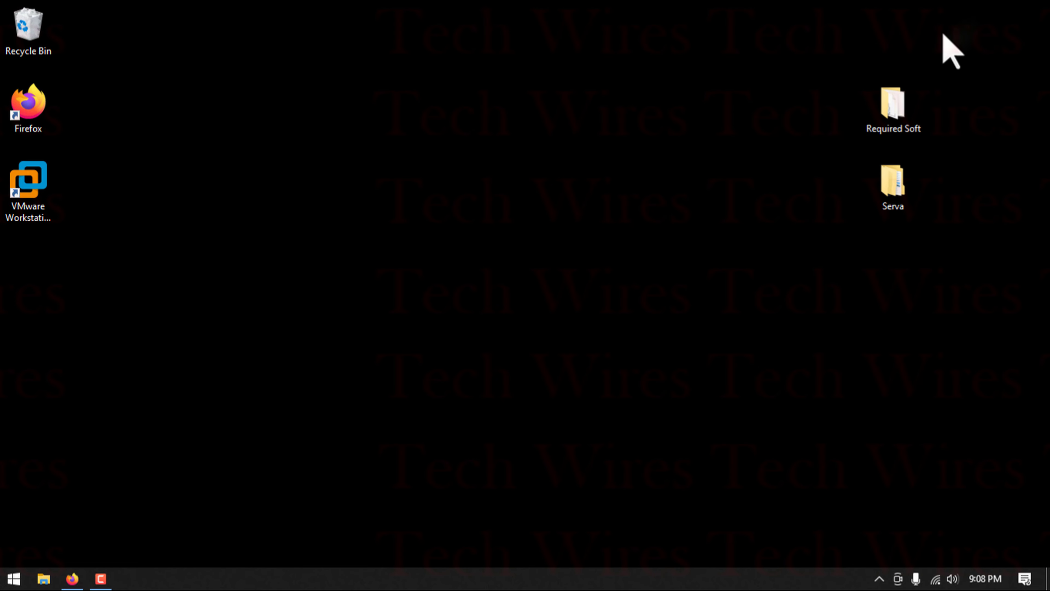
pyautogui.click(73, 579)
pyautogui.click(55, 425)
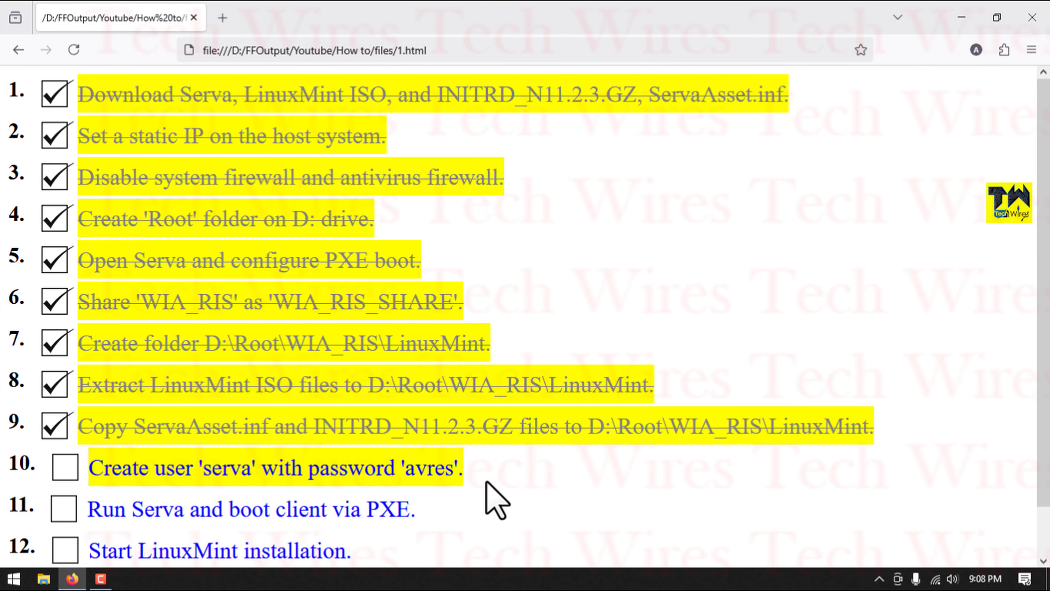
# Run lusrmgr.msc, show the Users list and move the Local Users and Groups window aside to keep the checklist readable.
pyautogui.press('super+r')
pyautogui.write('l')
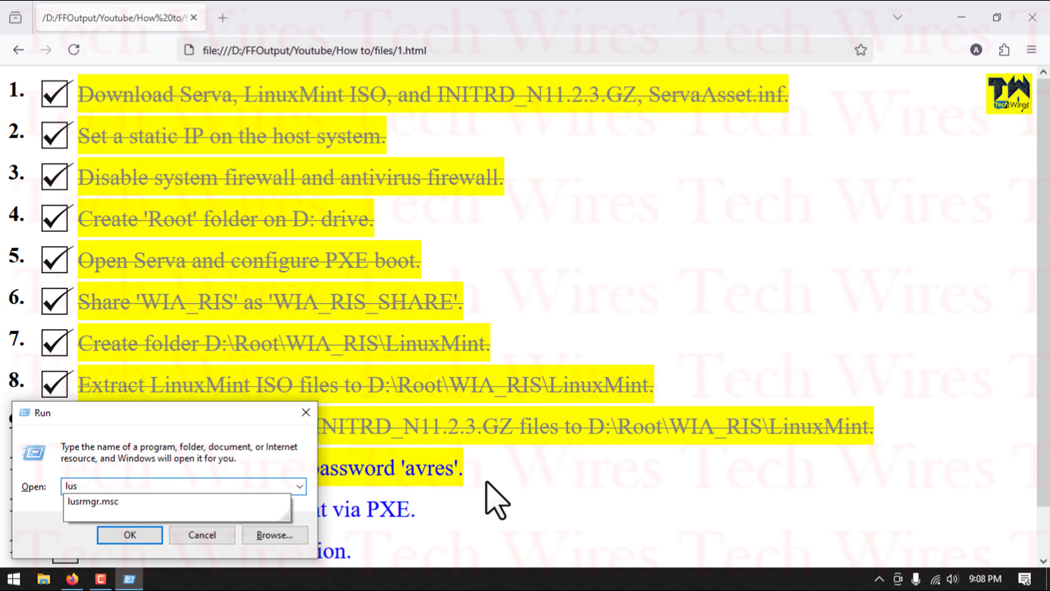
pyautogui.write('usrmgr.ms')
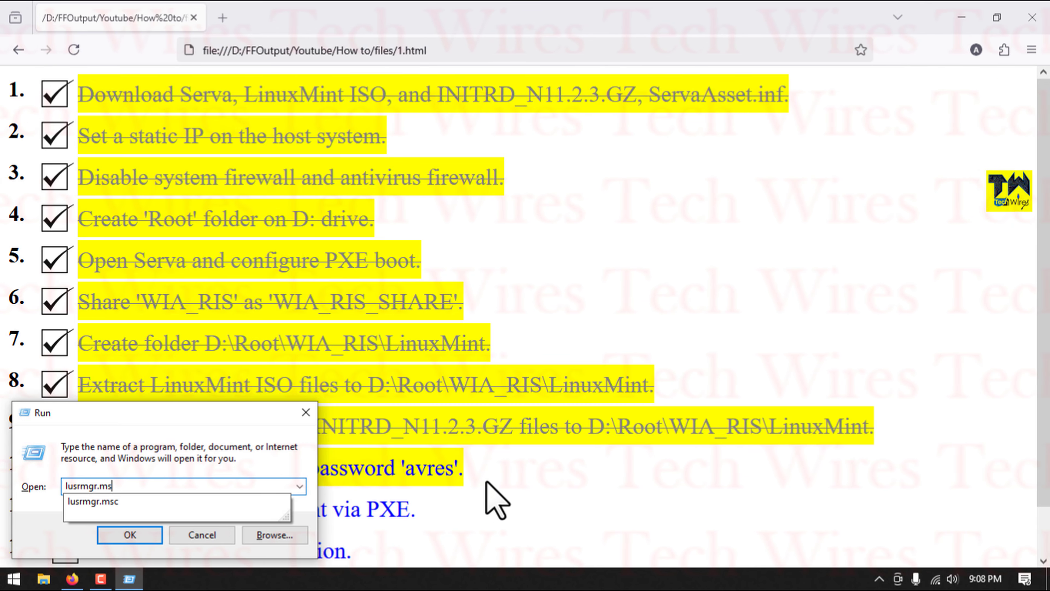
pyautogui.write('c')
pyautogui.press('Return')
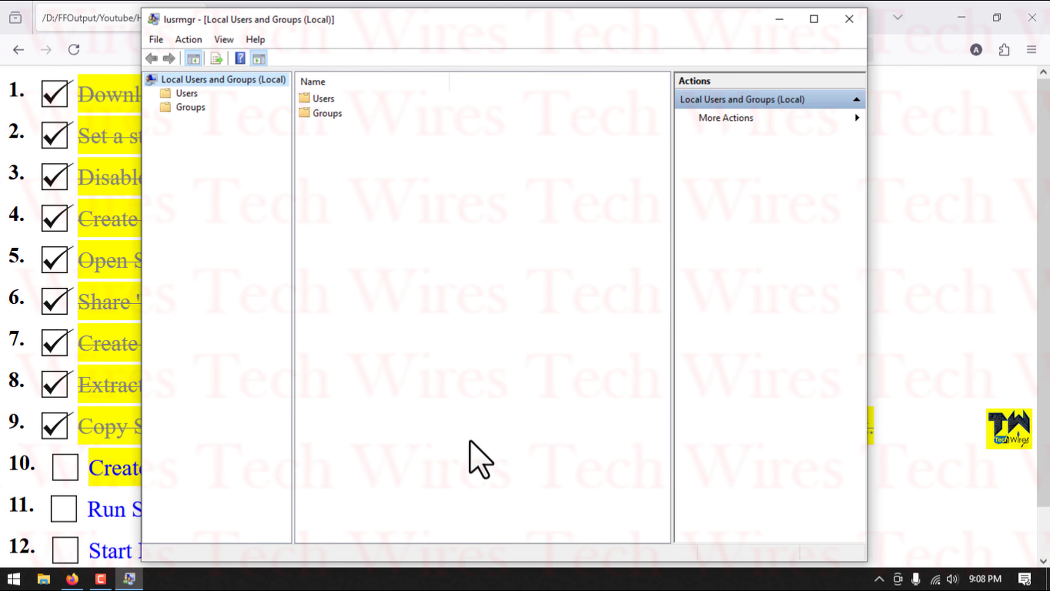
pyautogui.click(326, 99)
pyautogui.doubleClick(326, 99)
pyautogui.moveTo(334, 21); pyautogui.dragTo(732, 62)
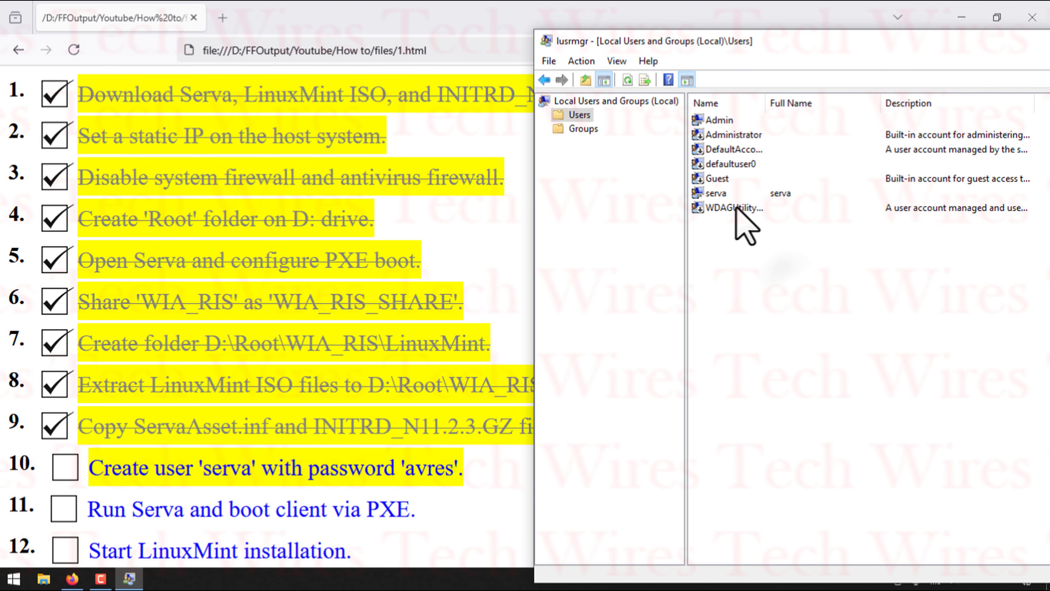
# Close Local Users and Groups and mark the serva user creation task as done in the checklist.
pyautogui.rightClick(596, 37)
pyautogui.click(636, 137)
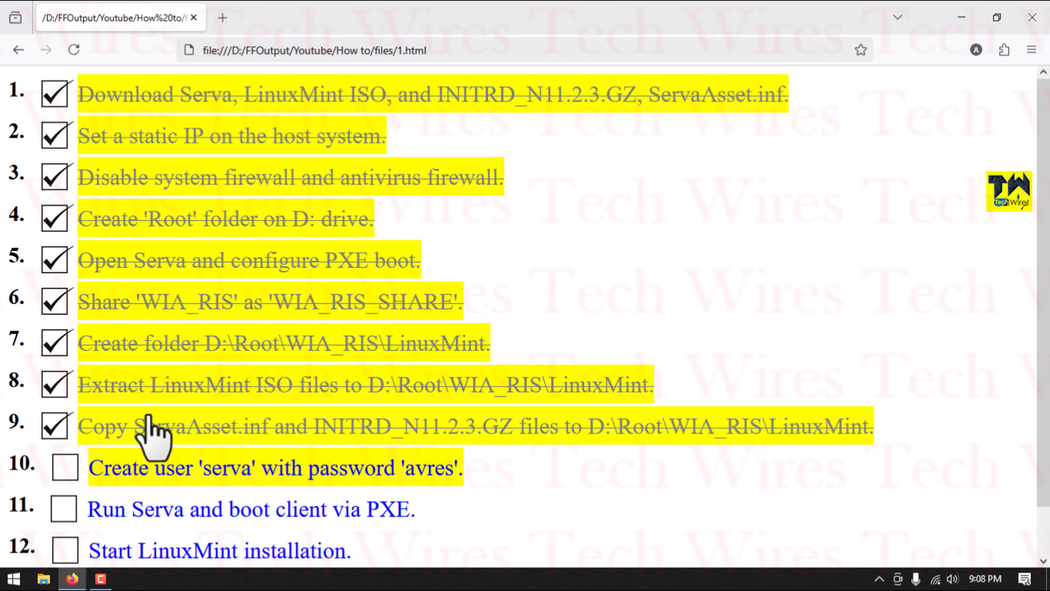
pyautogui.click(64, 465)
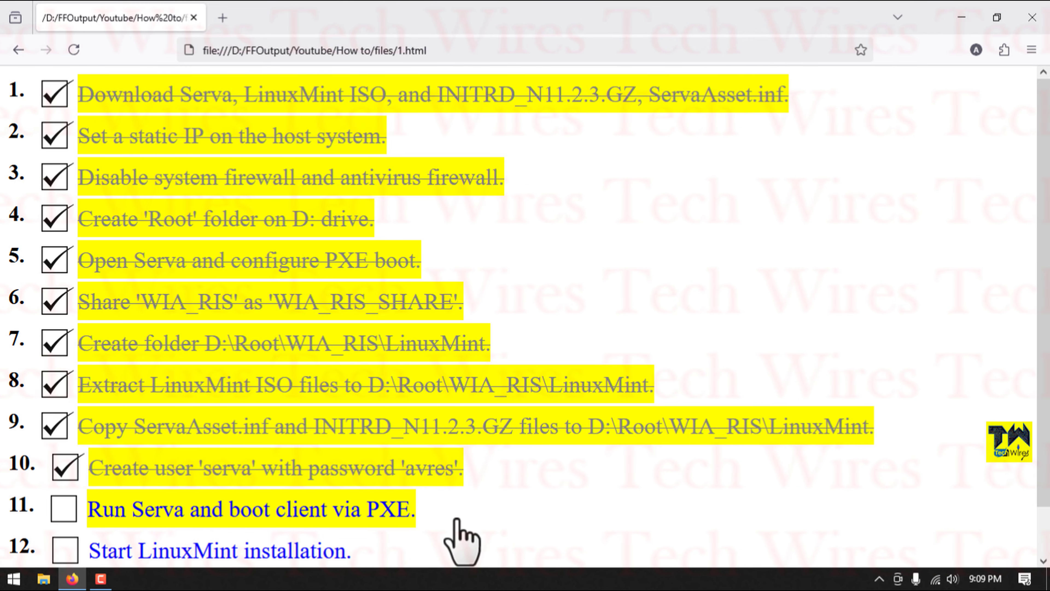
# Launch Serva64.exe from the Serva_Community_v5.0.0-24072914 folder in the Serva desktop folder, and close the folder window.
pyautogui.click(960, 18)
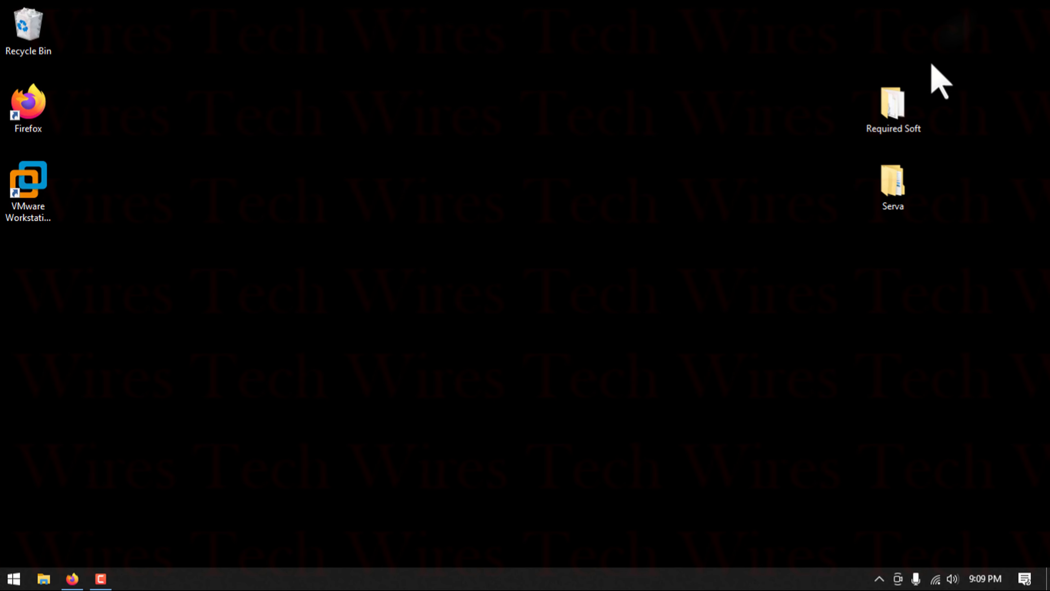
pyautogui.doubleClick(884, 184)
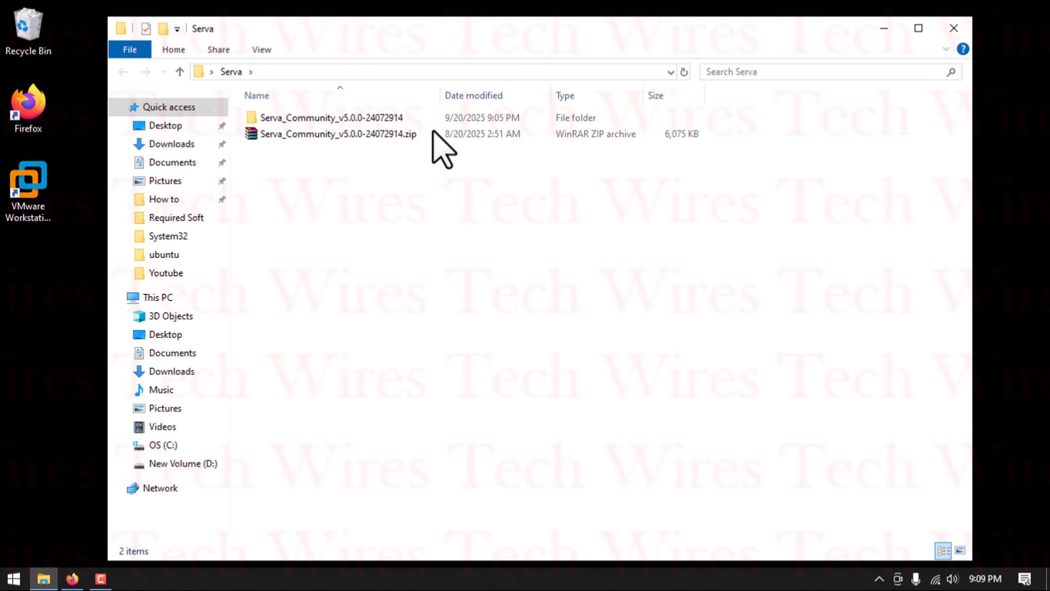
pyautogui.doubleClick(332, 117)
pyautogui.doubleClick(316, 166)
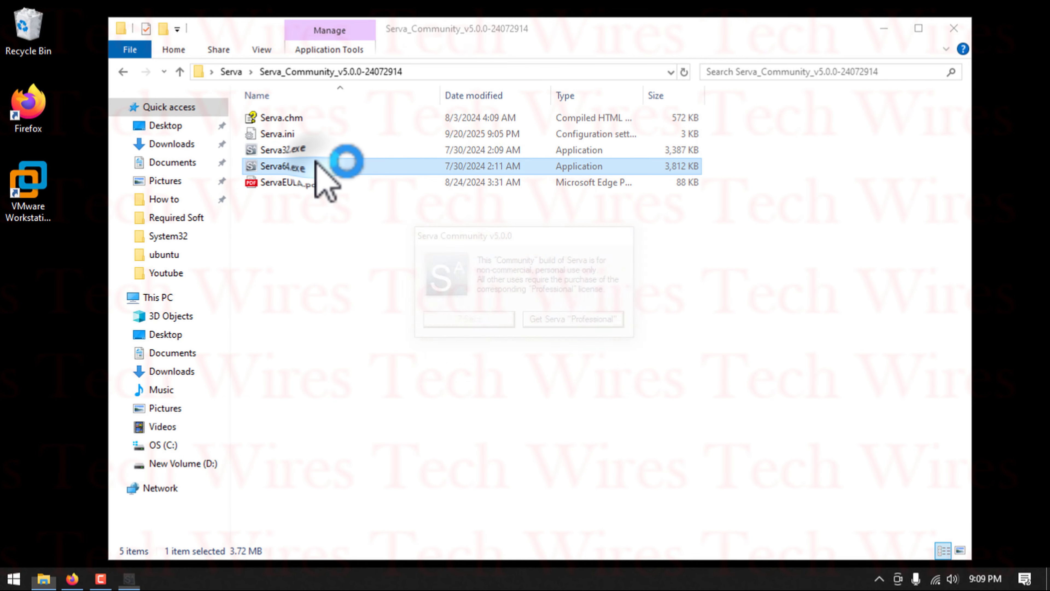
pyautogui.click(953, 28)
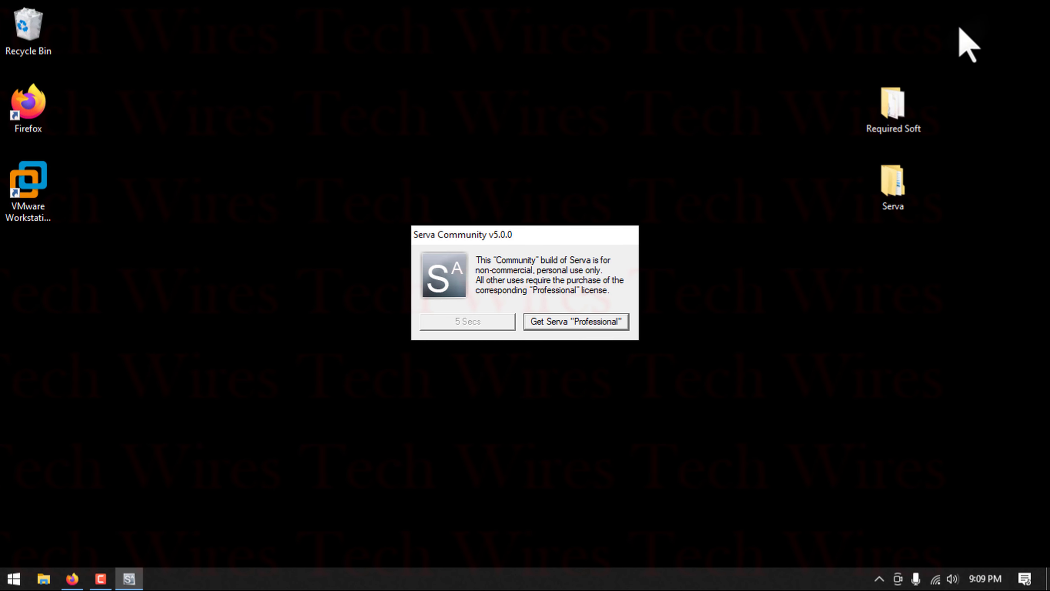
# Start VMware Workstation and remove the Ubuntu virtual machine from its library.
pyautogui.doubleClick(46, 173)
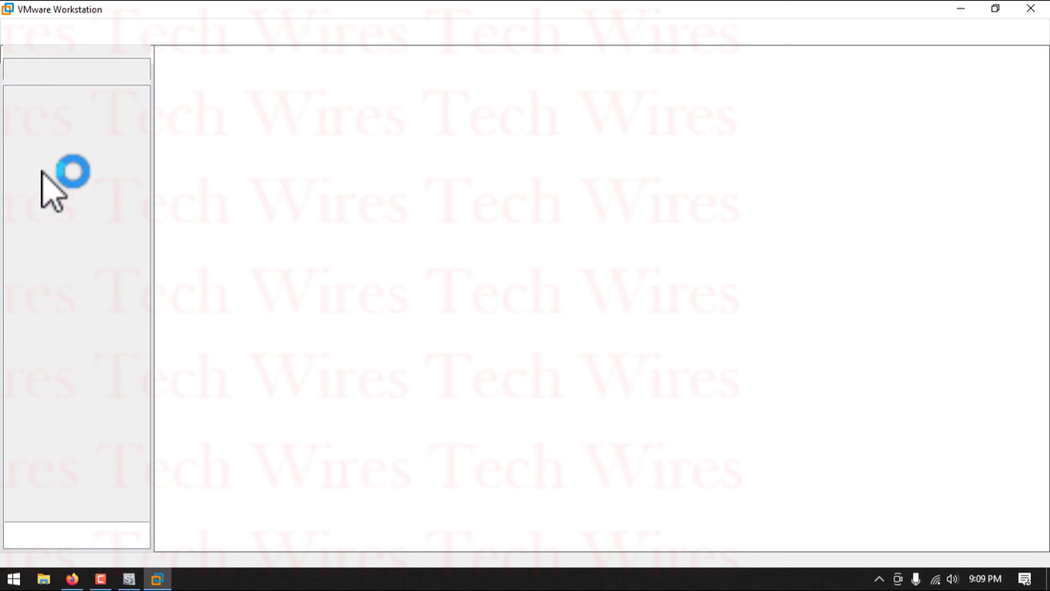
pyautogui.rightClick(69, 109)
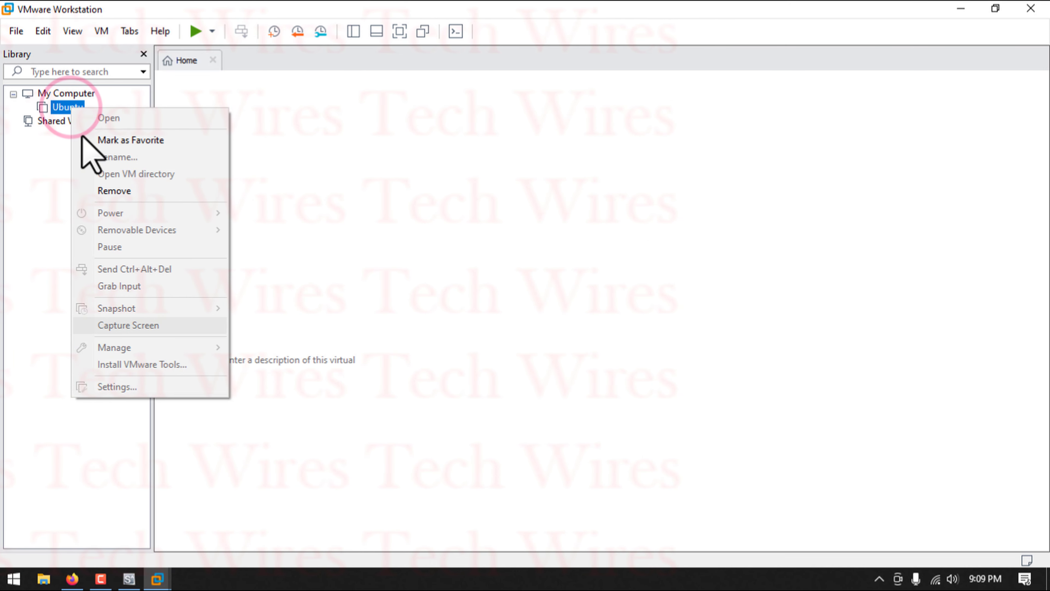
pyautogui.click(114, 190)
pyautogui.click(560, 311)
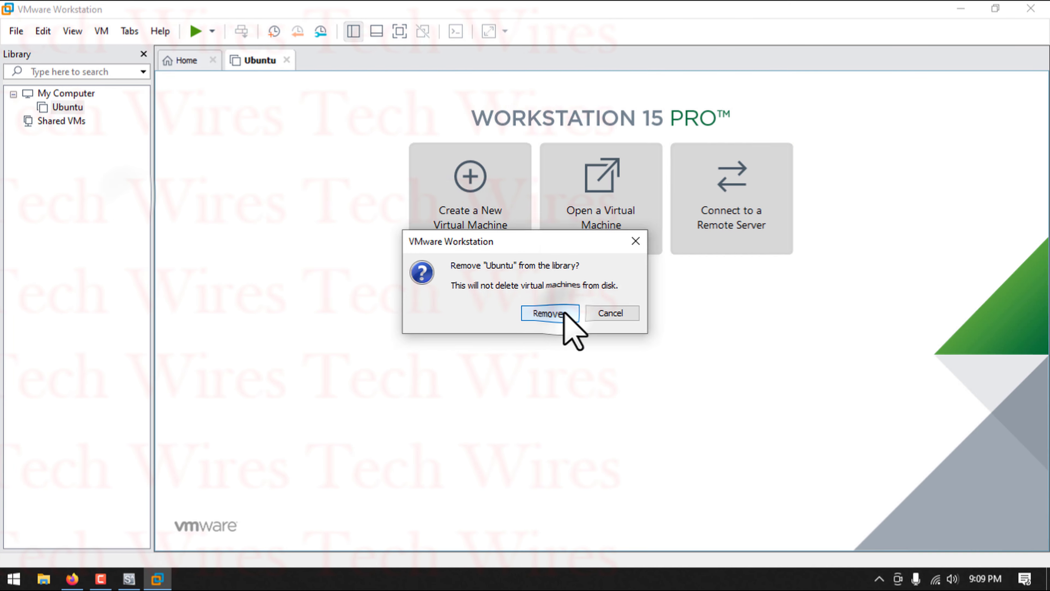
# Switch to Serva, continue past its Community edition notice and return to VMware Workstation.
pyautogui.click(133, 575)
pyautogui.click(467, 321)
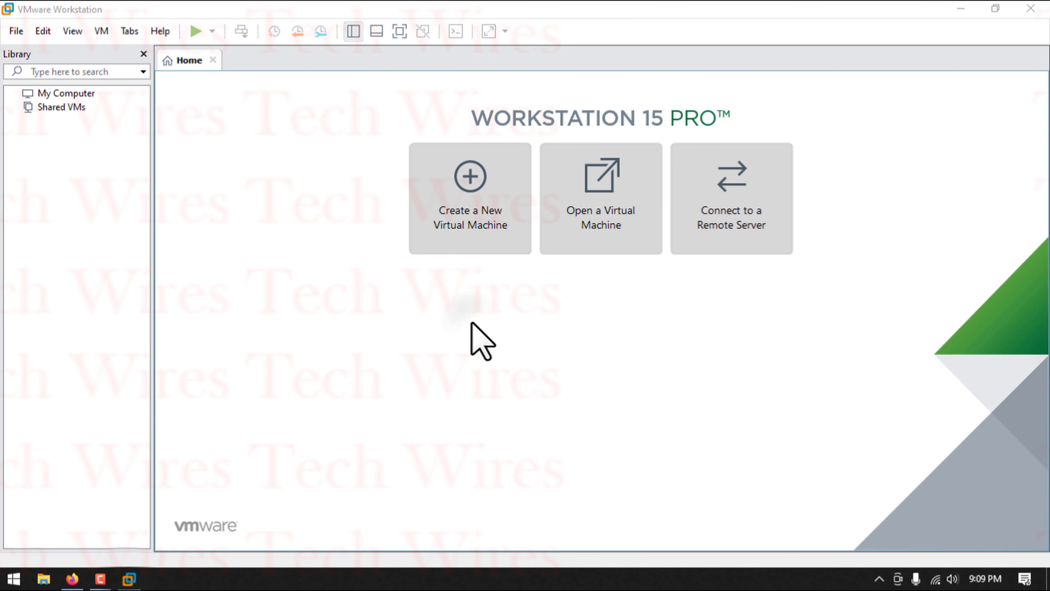
pyautogui.click(703, 36)
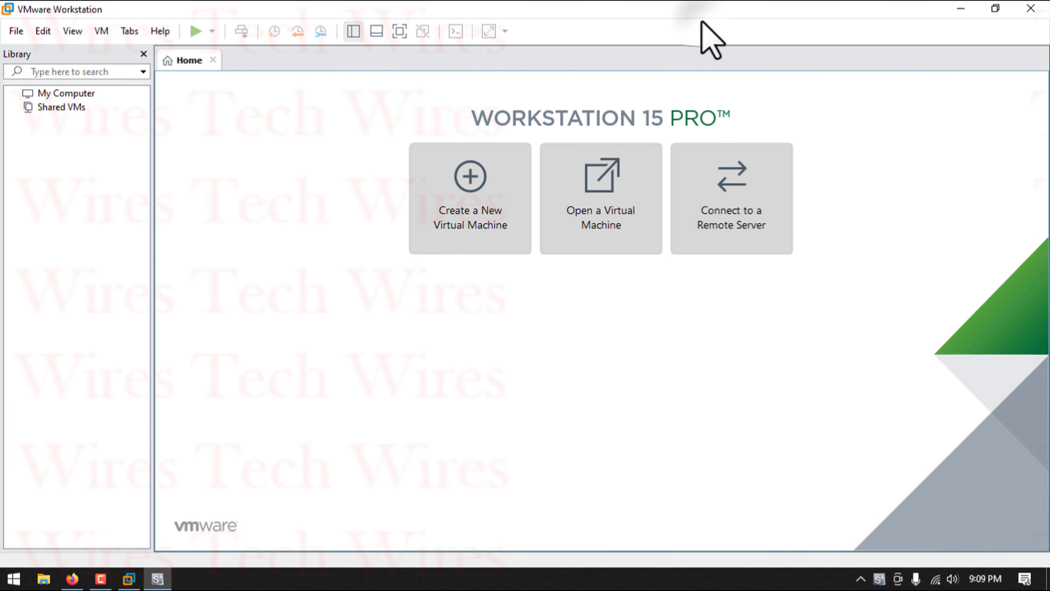
# Start creating a new virtual machine in VMware Workstation with Ubuntu 64-bit as the guest operating system version.
pyautogui.click(444, 232)
pyautogui.click(592, 433)
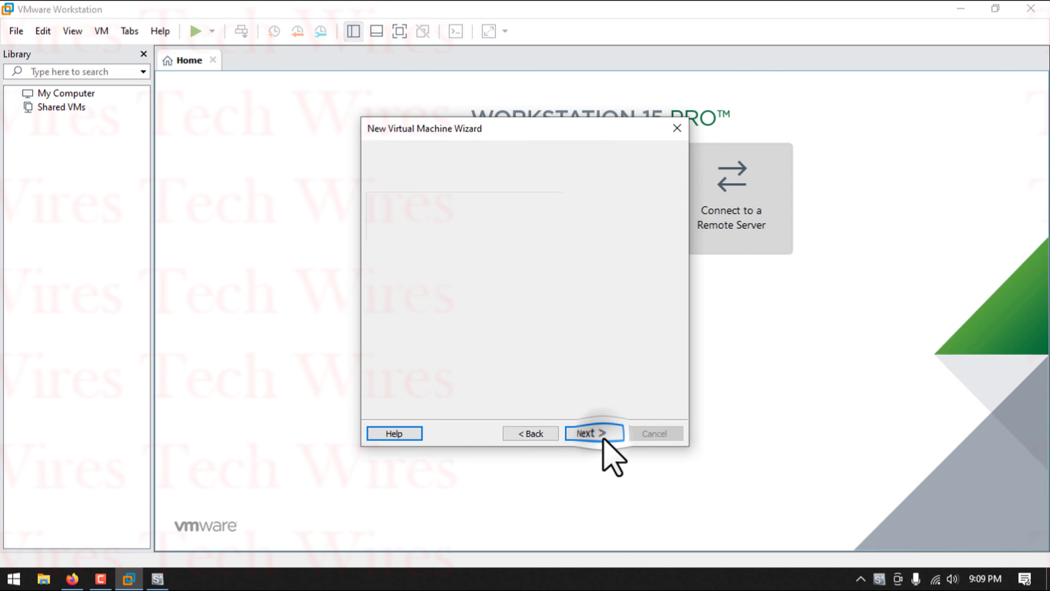
pyautogui.click(592, 433)
pyautogui.click(459, 296)
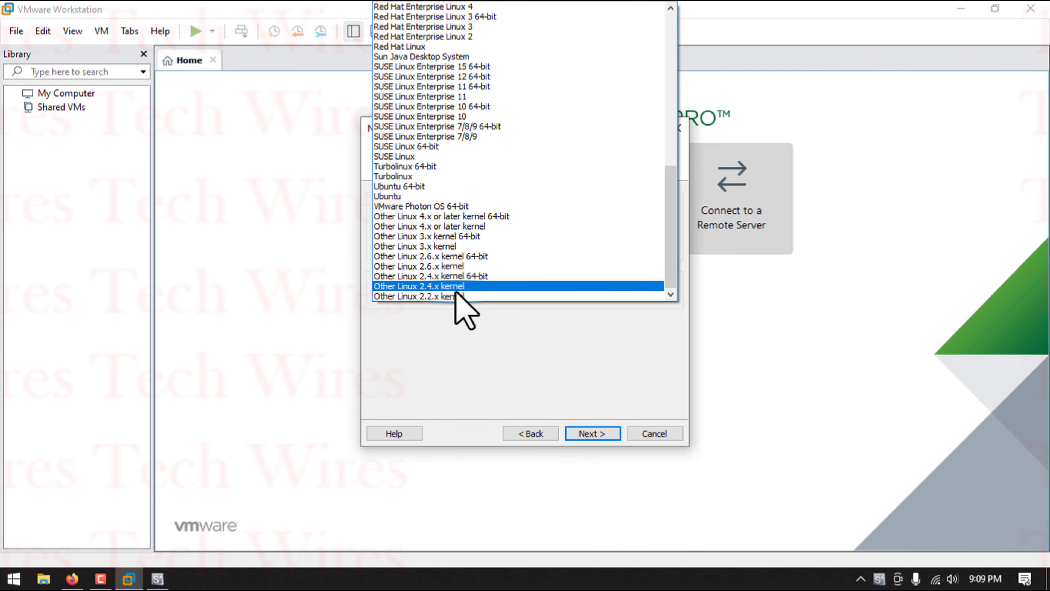
pyautogui.scroll(8, 511, 277)
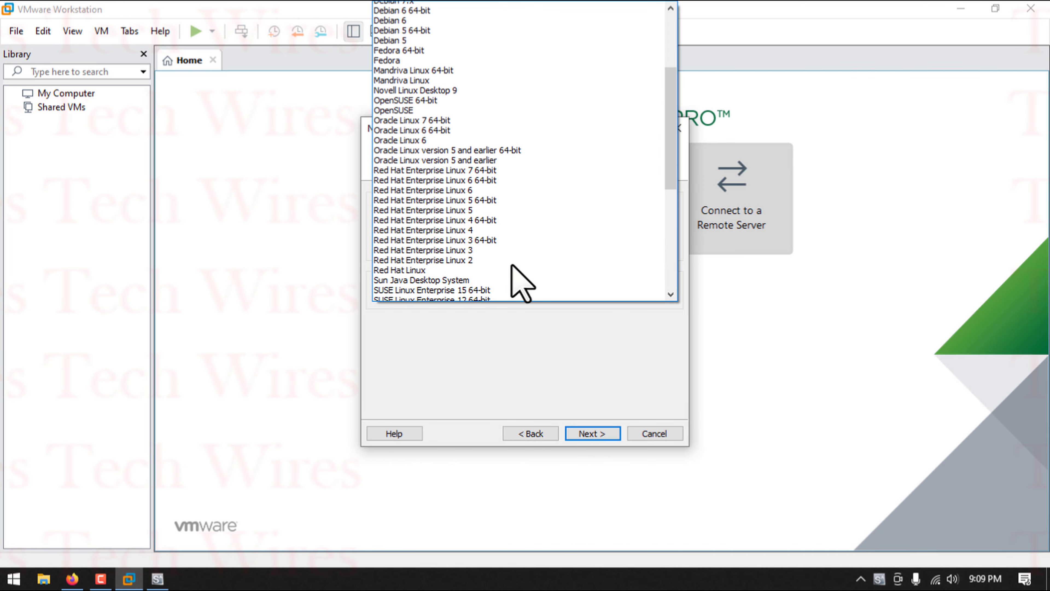
pyautogui.moveTo(672, 182); pyautogui.dragTo(672, 285)
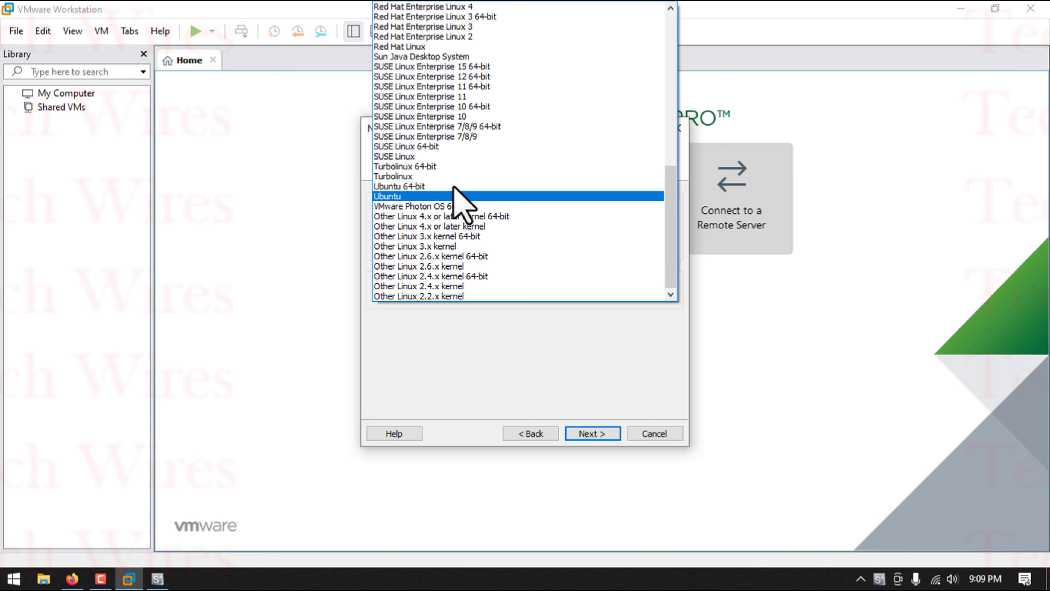
pyautogui.click(461, 187)
pyautogui.click(591, 434)
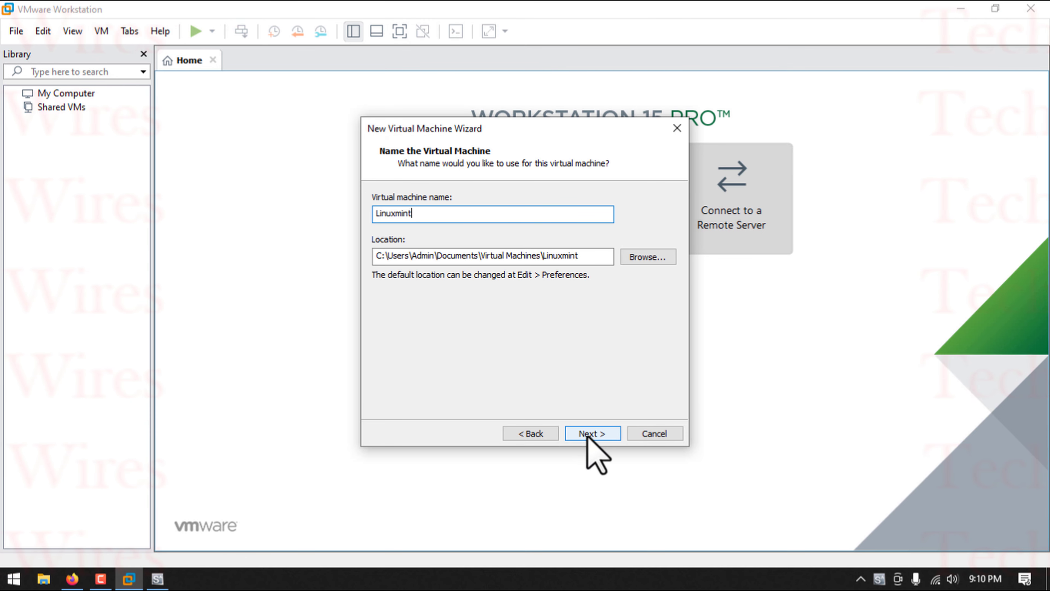
# Name the virtual machine Linuxmint, keep the 20 GB split disk and set its memory to 4096 MB.
pyautogui.click(591, 434)
pyautogui.click(589, 435)
pyautogui.click(432, 347)
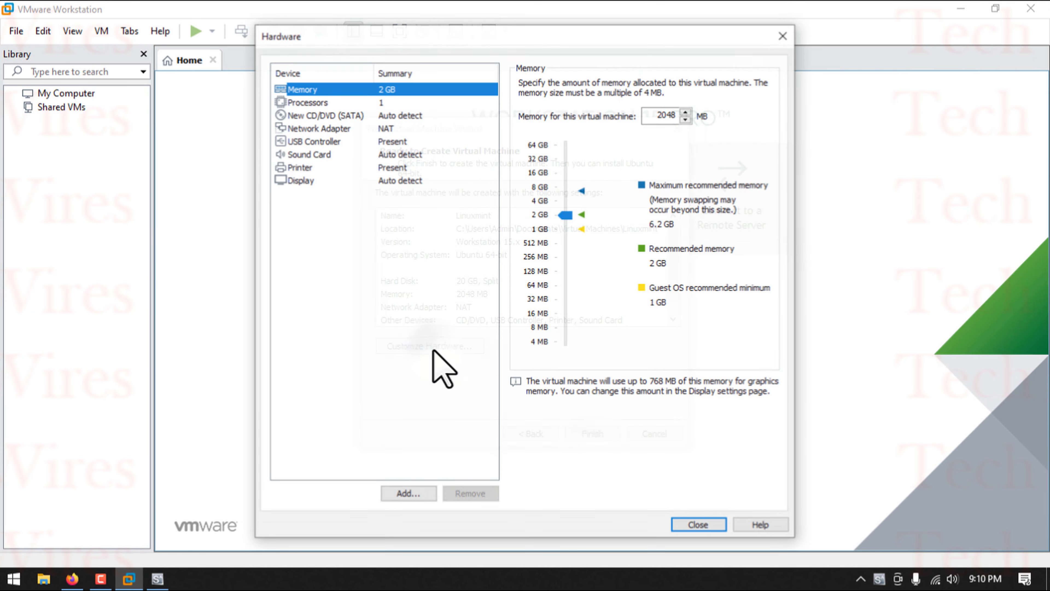
pyautogui.moveTo(565, 215); pyautogui.dragTo(565, 201)
pyautogui.click(699, 525)
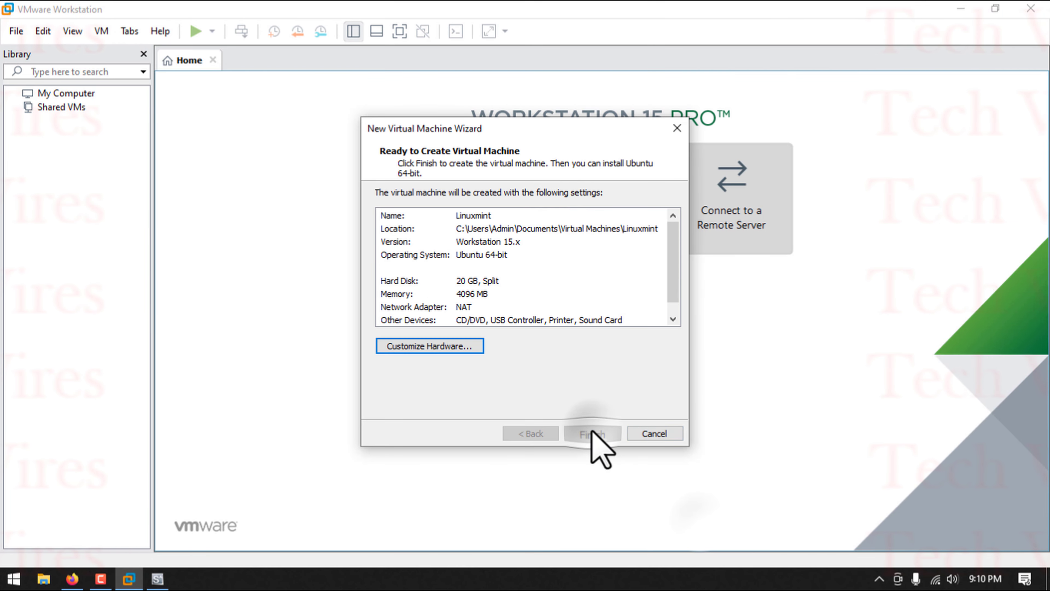
# Finish creating the Linuxmint virtual machine with the configured settings and power it on.
pyautogui.click(591, 432)
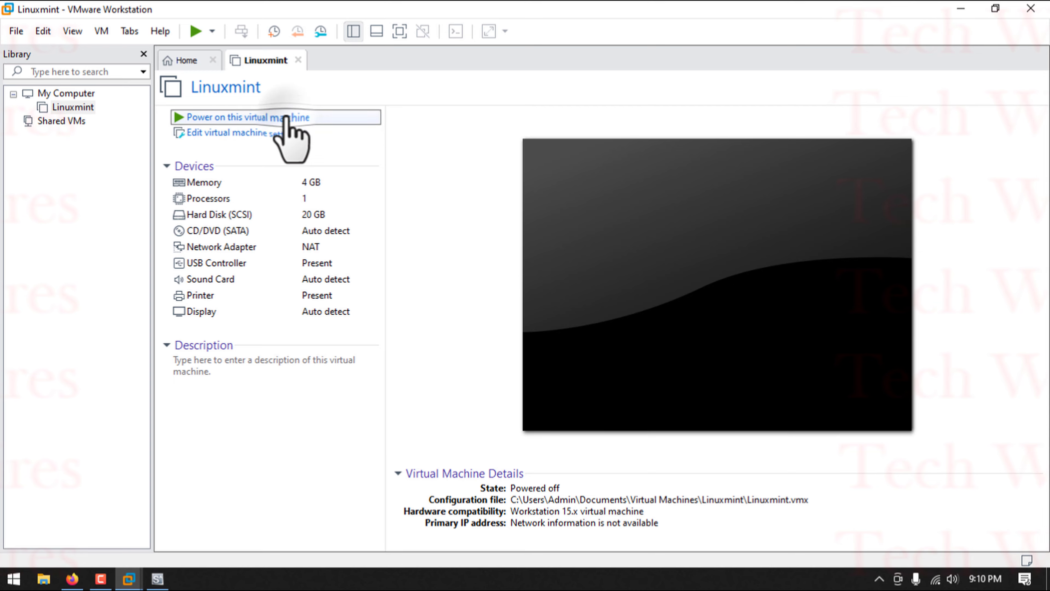
pyautogui.click(286, 117)
pyautogui.click(577, 324)
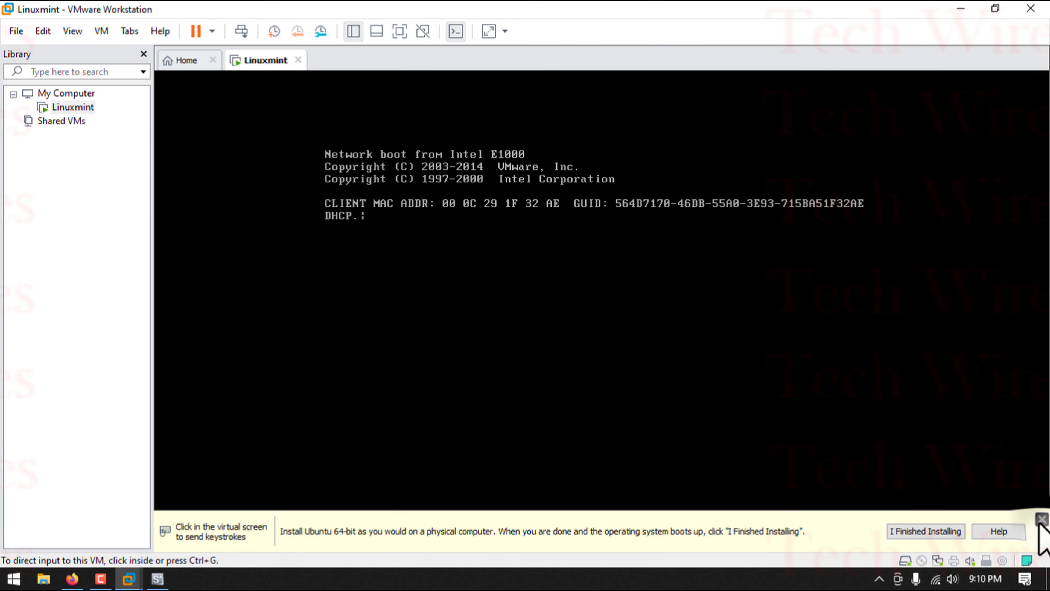
# Show the virtual machine full screen and boot Mint 22.1 Live, 64bit from the Serva PXE menu.
pyautogui.click(1041, 520)
pyautogui.click(403, 33)
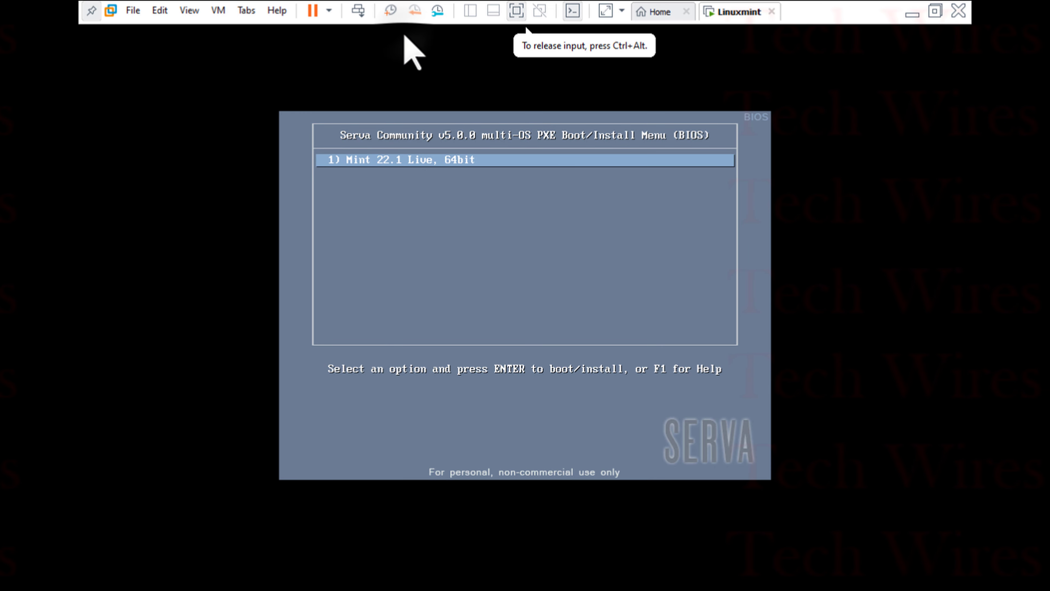
pyautogui.press('Return')
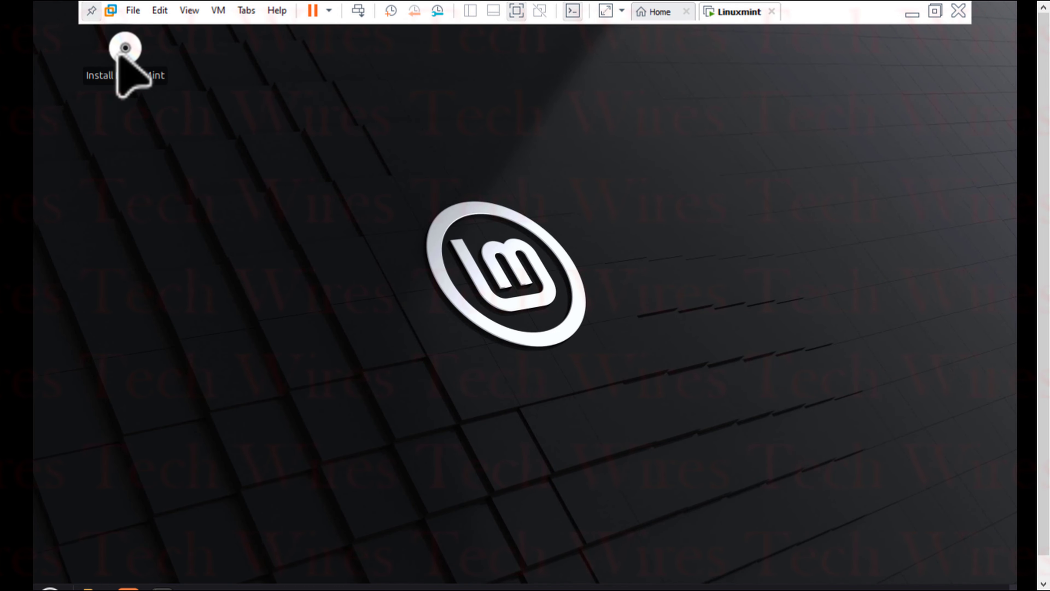
# Start the Linux Mint installer with English as language and the English (US) keyboard layout, leaving out multimedia codecs.
pyautogui.rightClick(125, 55)
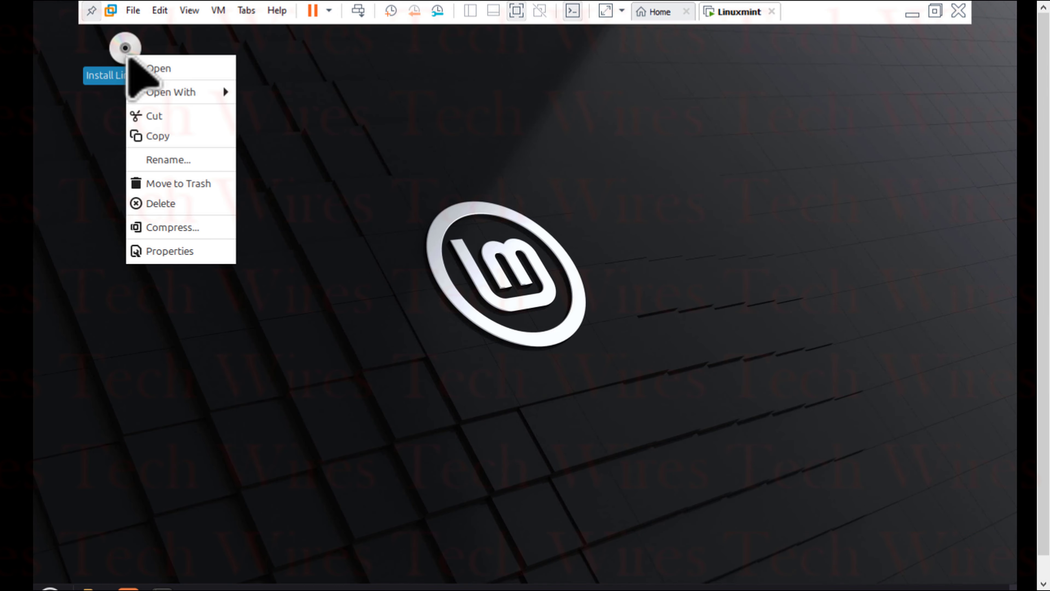
pyautogui.click(155, 66)
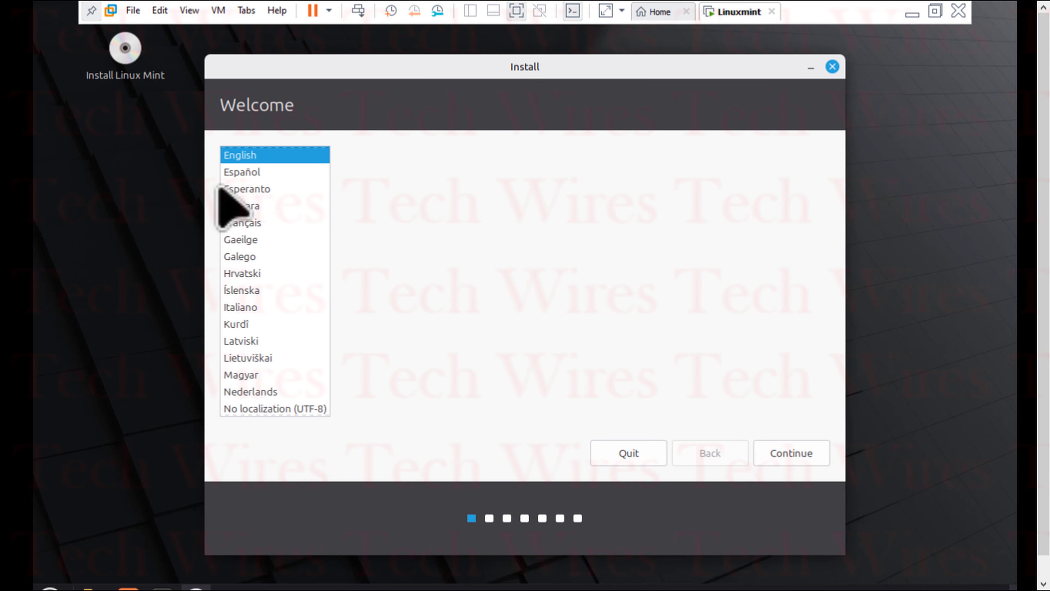
pyautogui.click(794, 464)
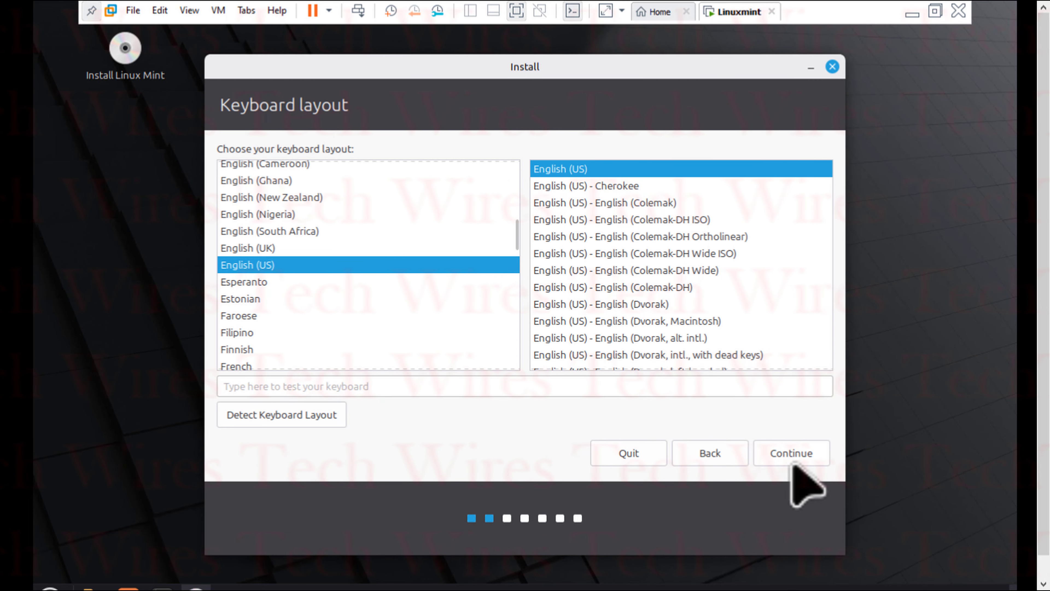
pyautogui.click(792, 462)
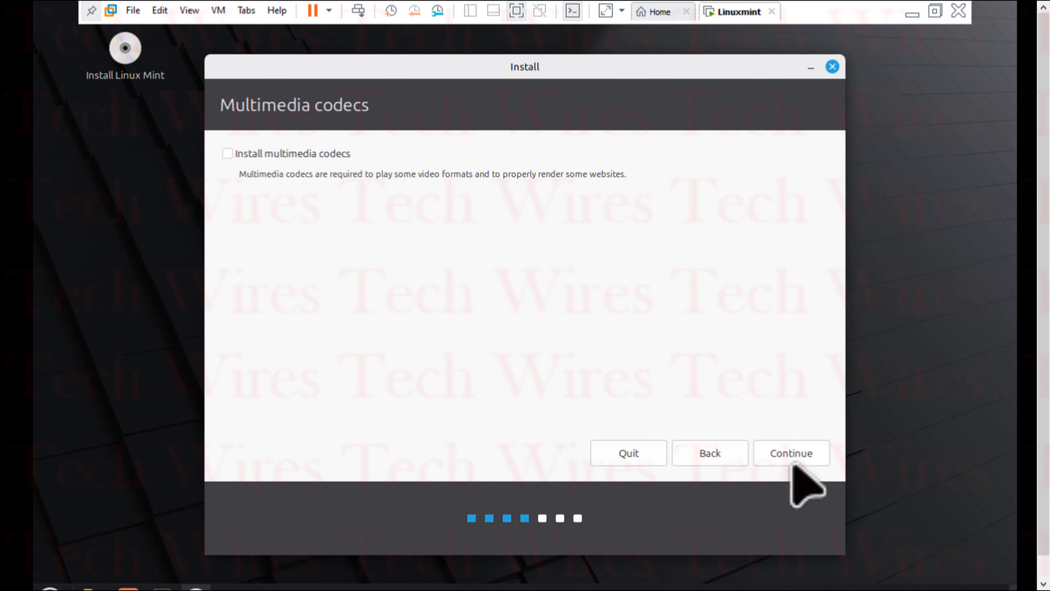
pyautogui.click(792, 459)
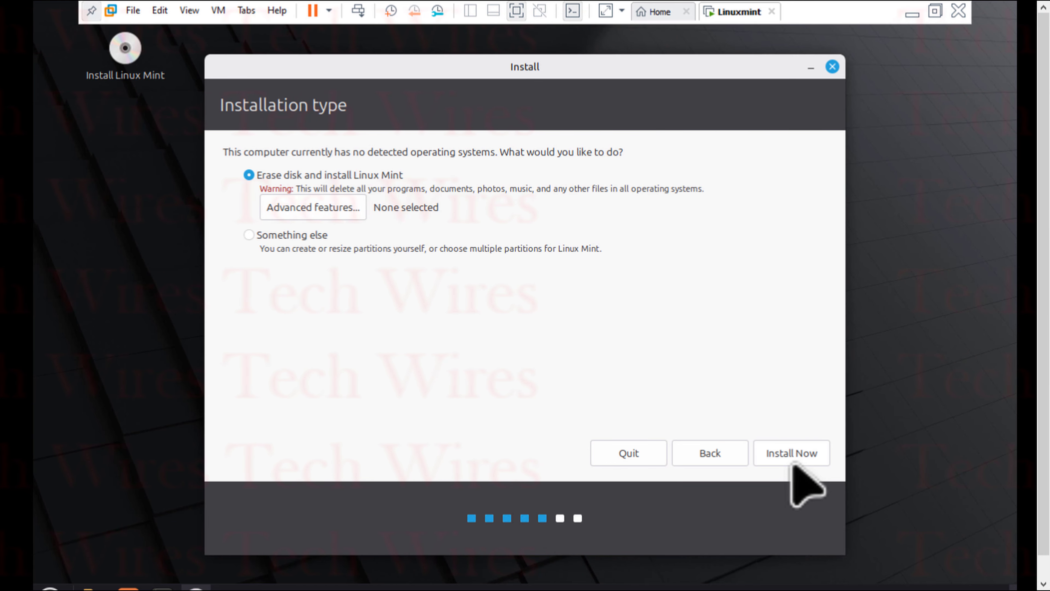
# Start the installation with Erase disk and install Linux Mint, accept the disk changes and set the location to Kolkata.
pyautogui.click(793, 462)
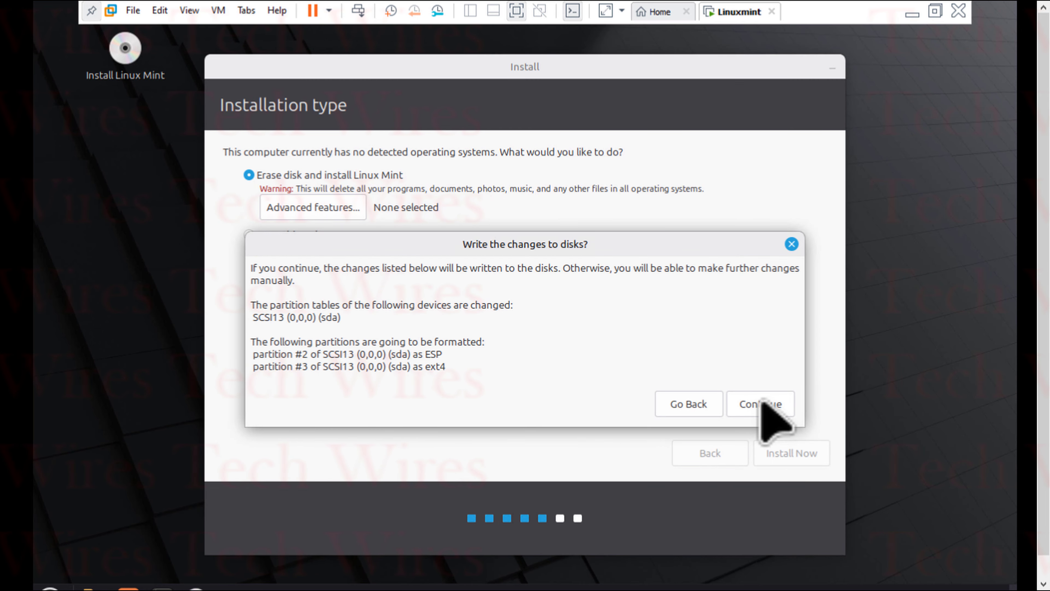
pyautogui.click(763, 403)
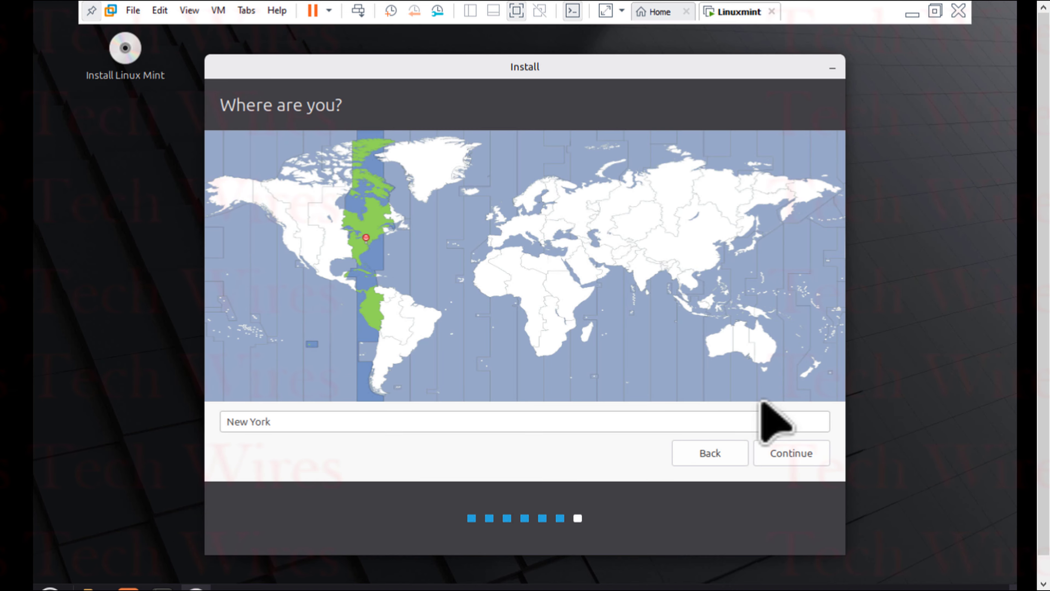
pyautogui.click(642, 265)
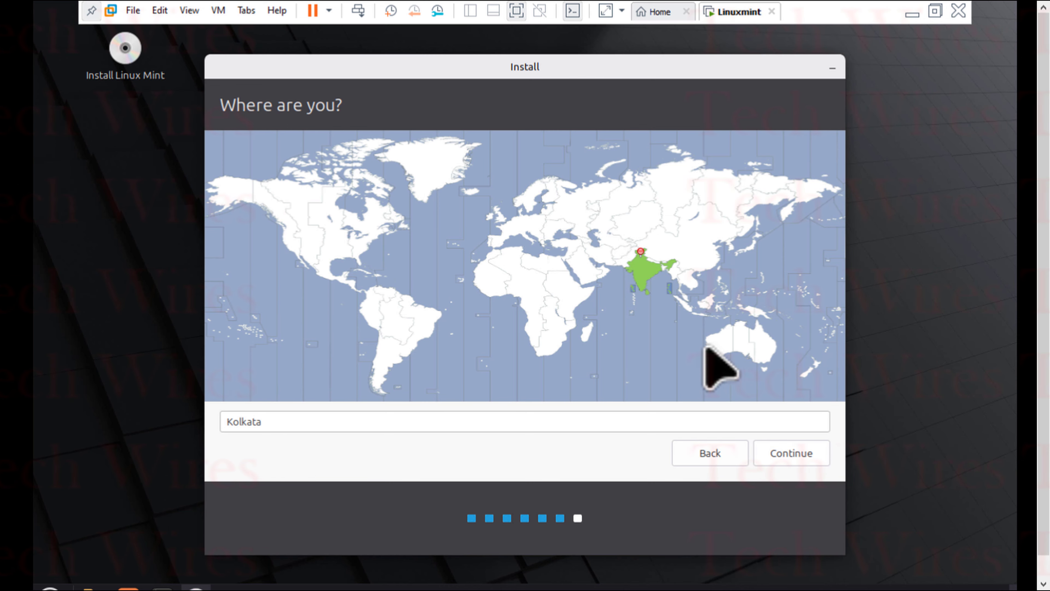
pyautogui.click(791, 463)
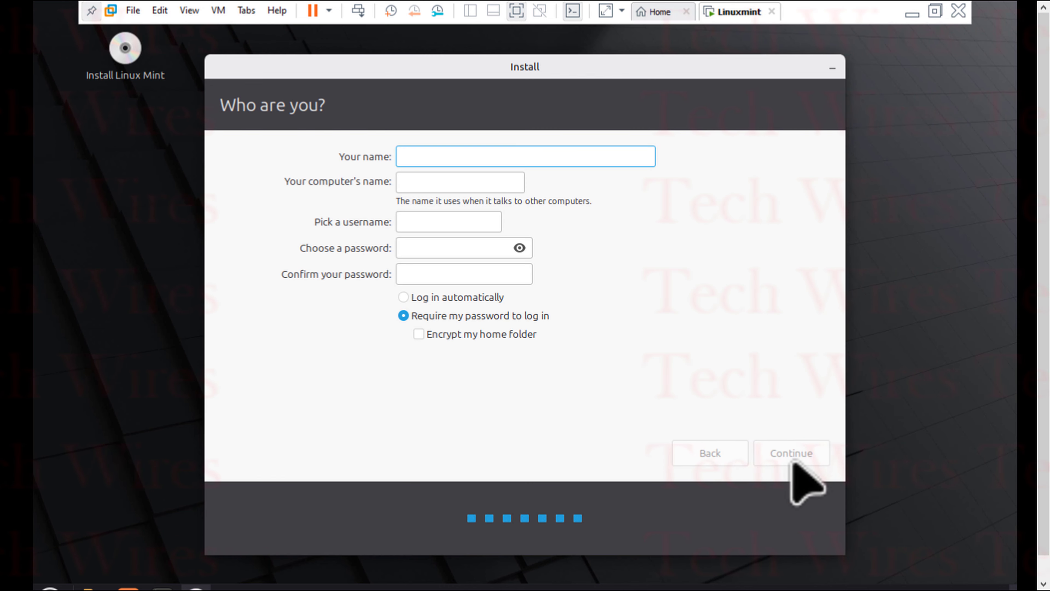
# Set the installer's user name to Test, then enter and confirm the account password.
pyautogui.write('Test')
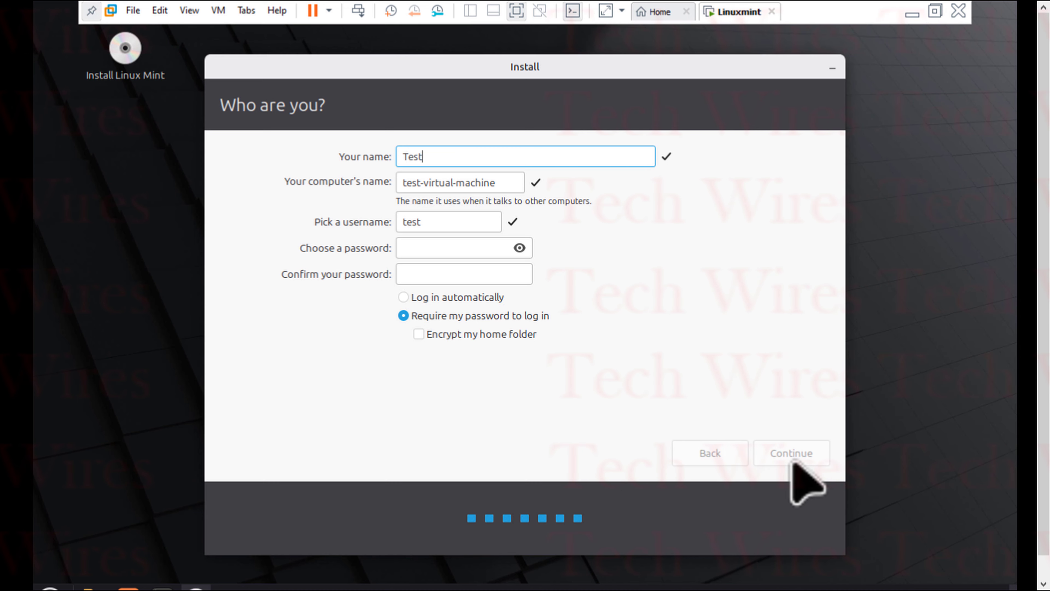
pyautogui.click(454, 248)
pyautogui.write('******')
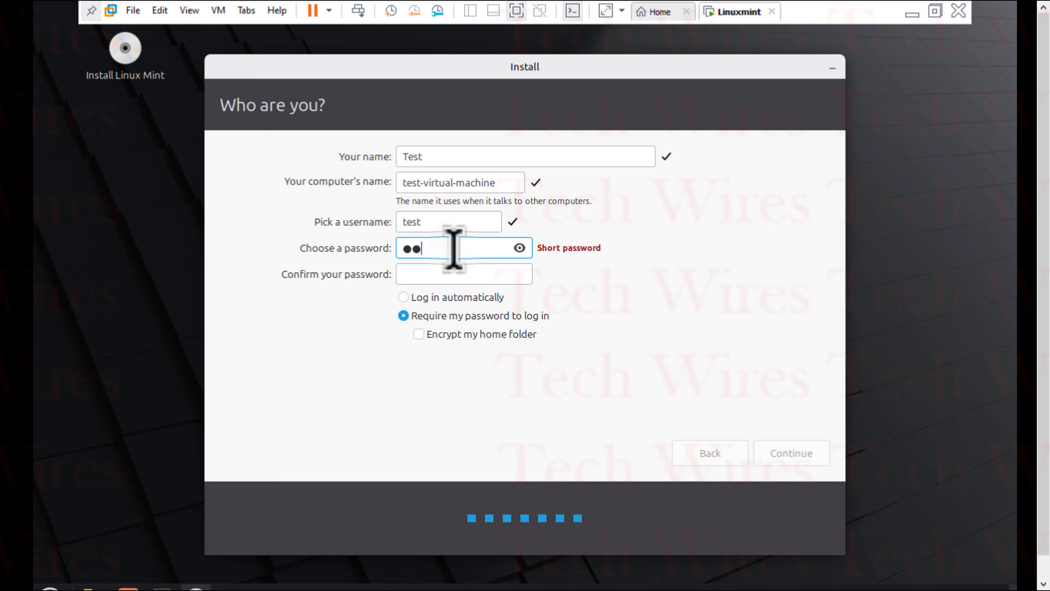
pyautogui.press('Tab')
pyautogui.write('******')
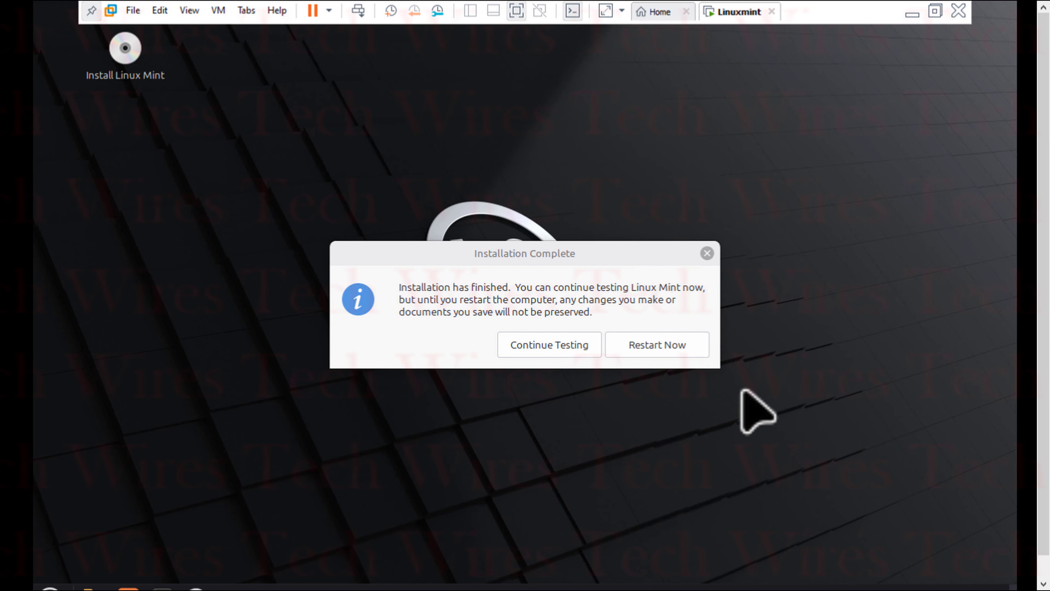
# Restart the virtual machine after the installation and log in to Linux Mint with the account password.
pyautogui.click(691, 346)
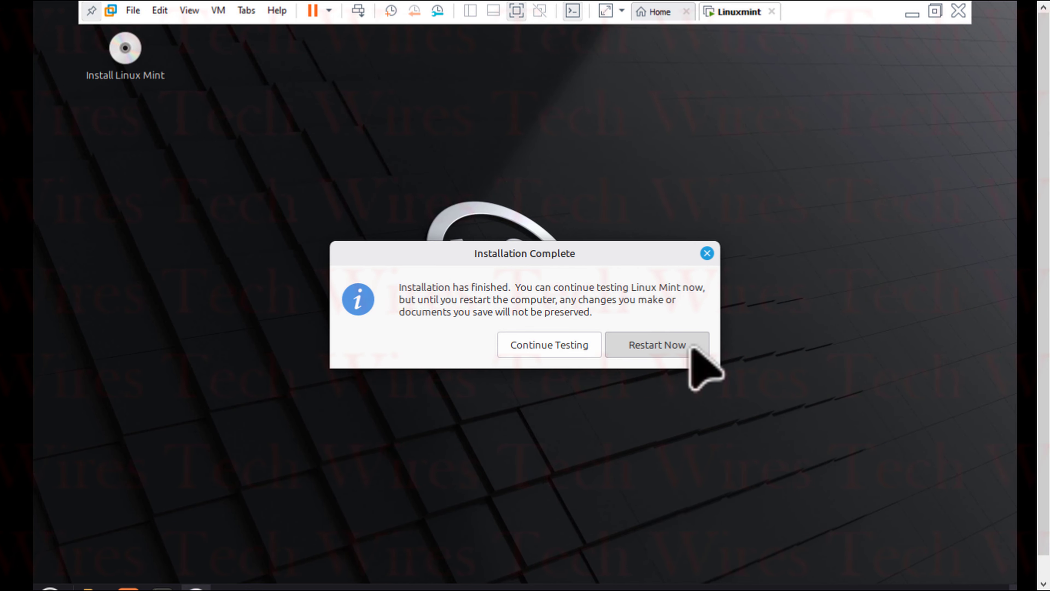
pyautogui.click(691, 346)
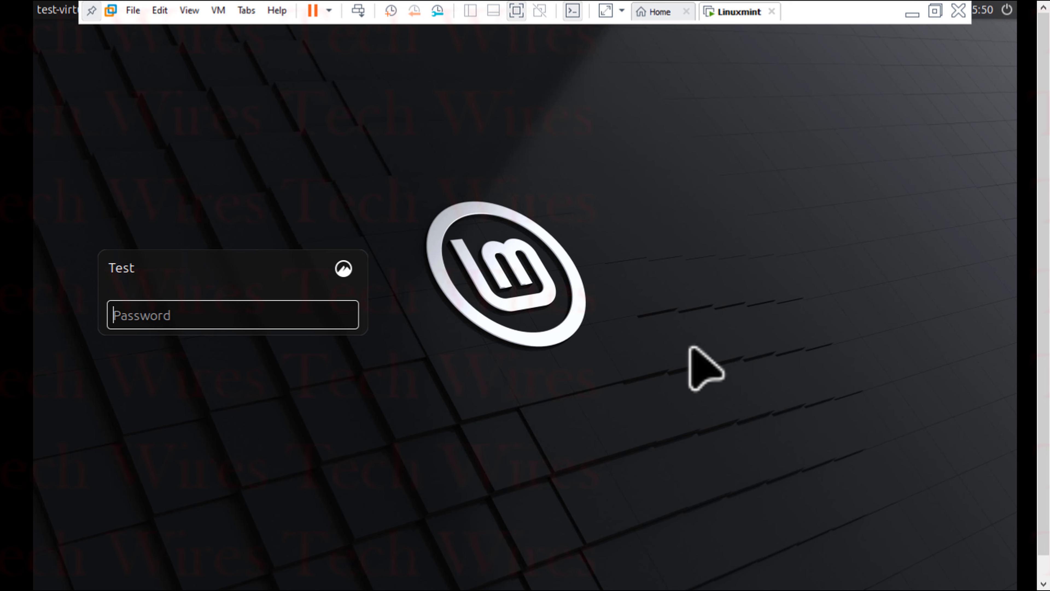
pyautogui.write('t')
pyautogui.press('Return')
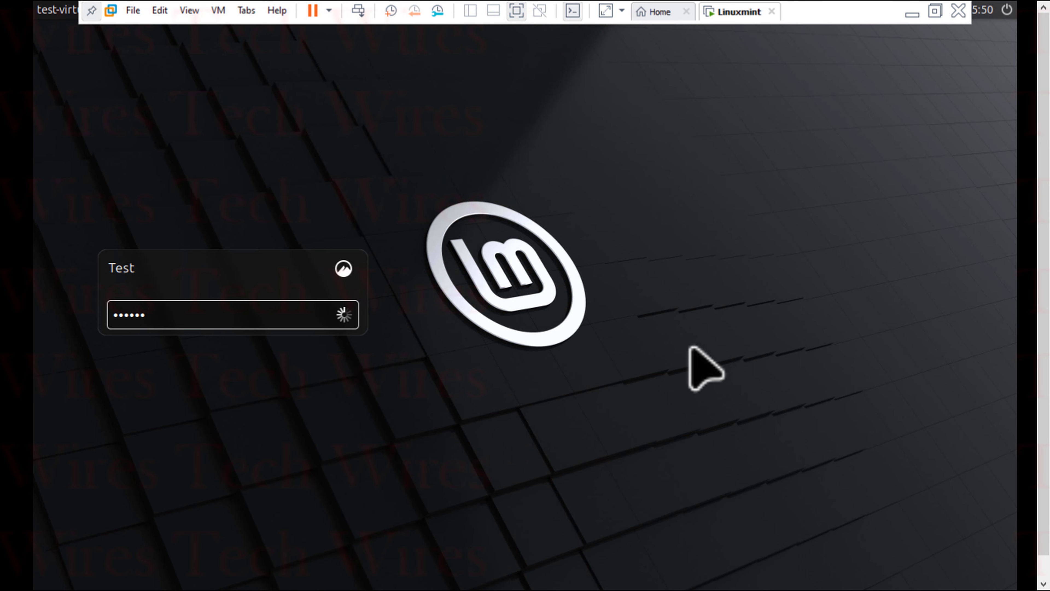
pyautogui.rightClick(49, 574)
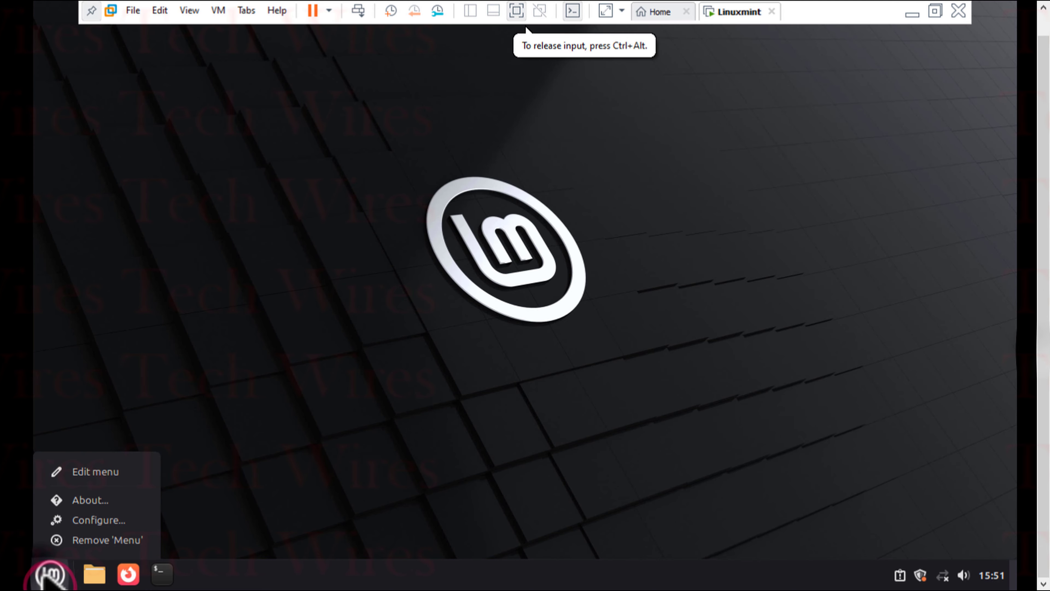
pyautogui.click(93, 499)
pyautogui.press('Escape')
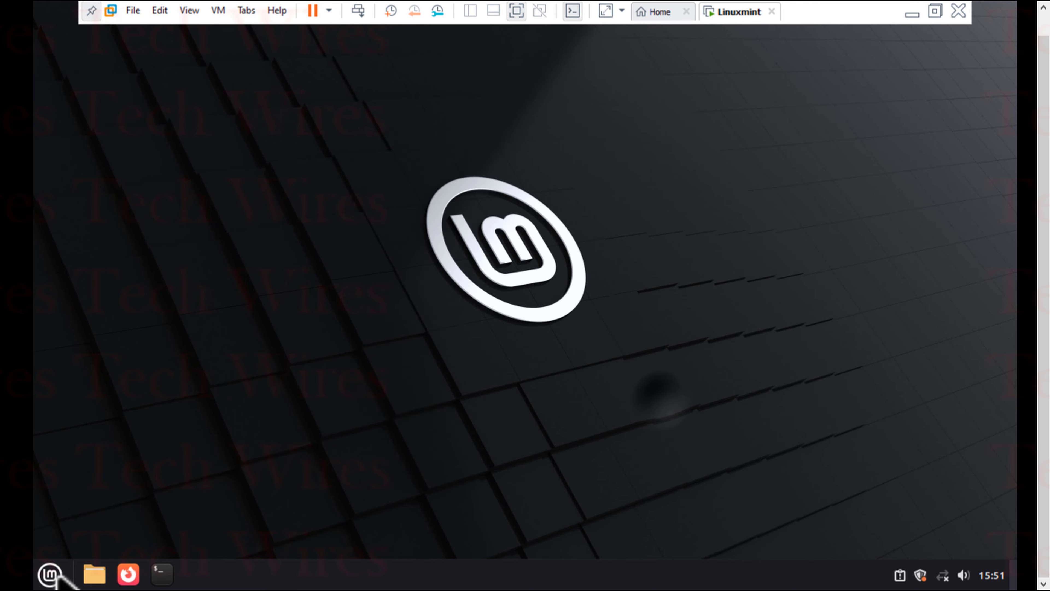
# Open System Info in the Linux Mint System Settings, review the installed system's details and close the settings.
pyautogui.click(48, 573)
pyautogui.scroll(-15, 364, 393)
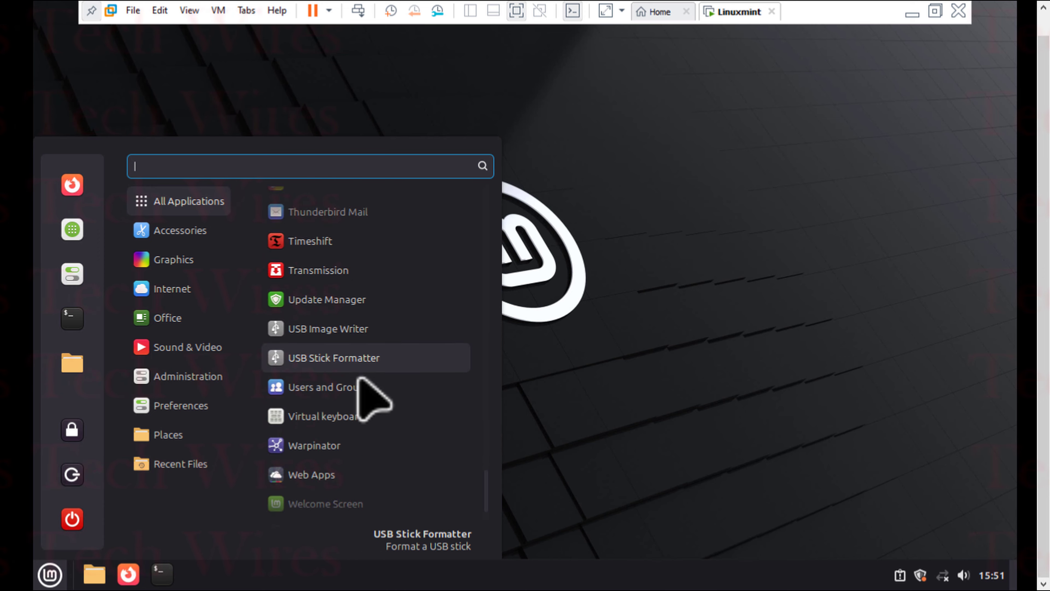
pyautogui.scroll(2, 364, 393)
pyautogui.click(357, 242)
pyautogui.scroll(-6, 356, 243)
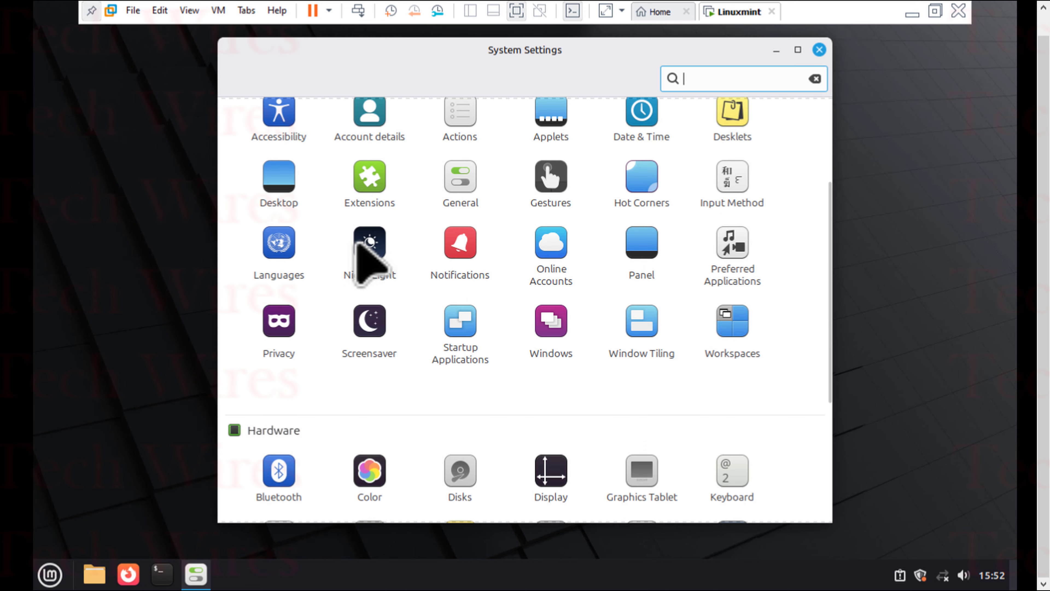
pyautogui.scroll(-1, 356, 242)
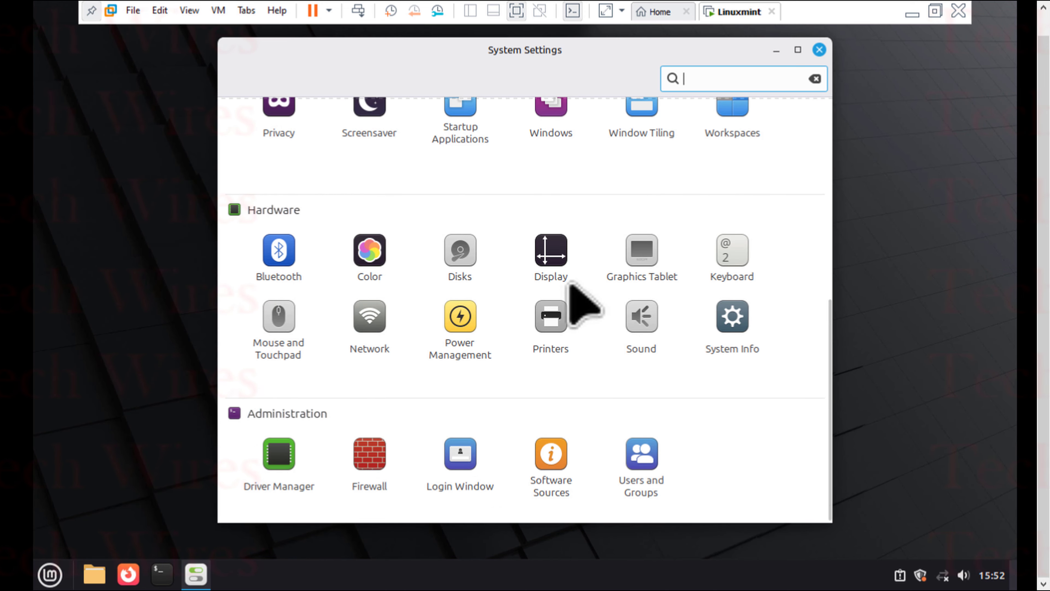
pyautogui.click(735, 316)
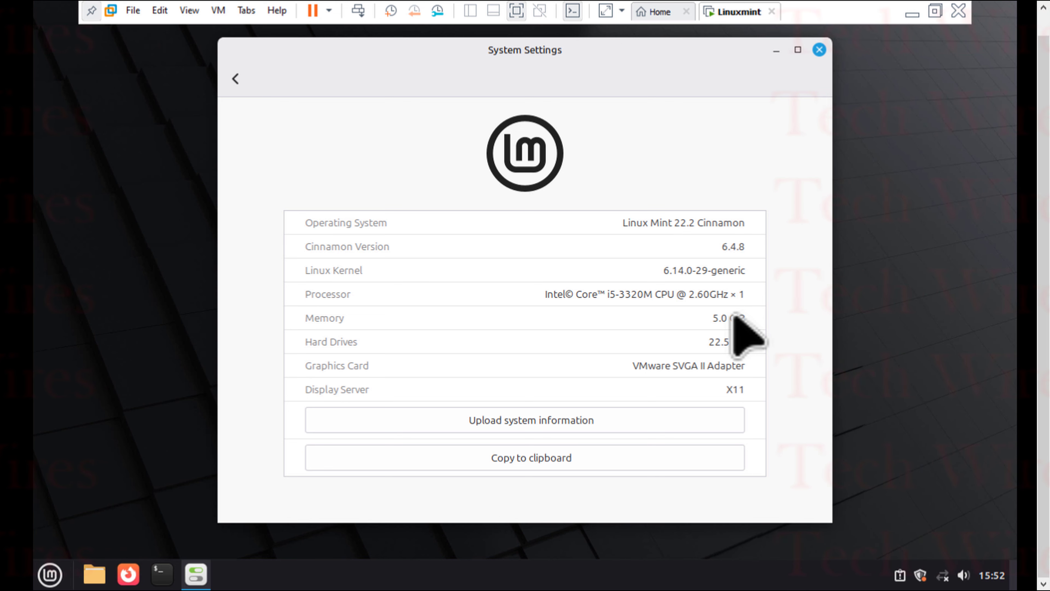
pyautogui.click(818, 50)
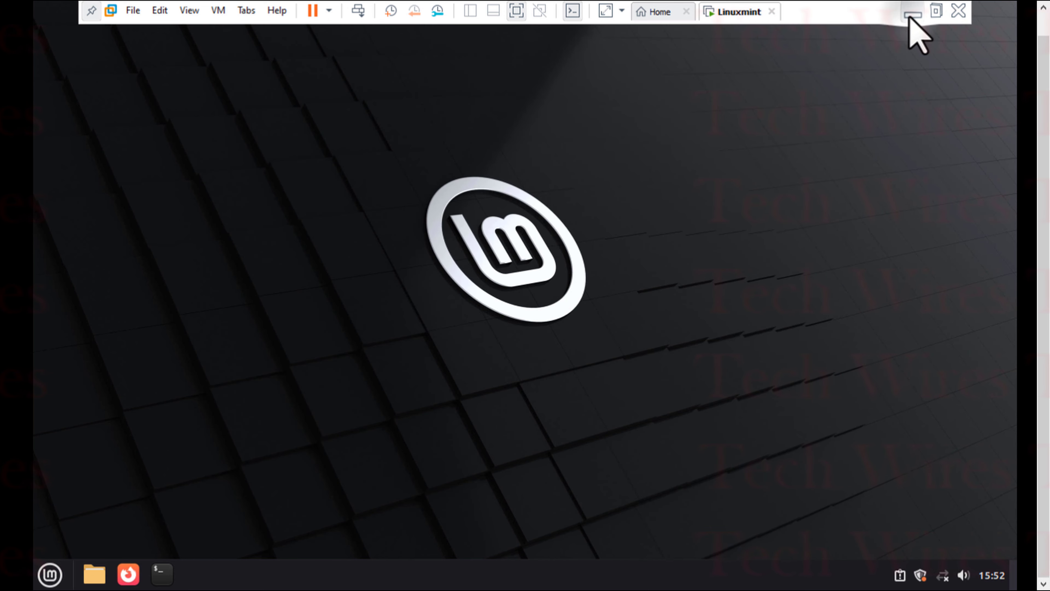
# Minimize the virtual machine, tick items 11, 12 and 13 of the checklist in Firefox and minimize the browser.
pyautogui.click(912, 15)
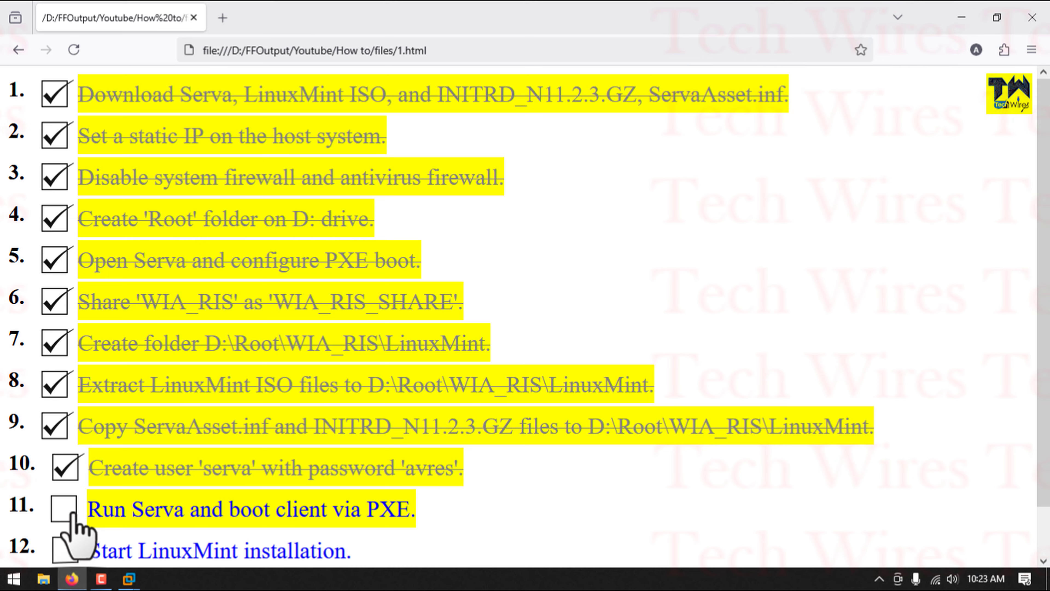
pyautogui.click(74, 515)
pyautogui.scroll(-1, 74, 514)
pyautogui.click(74, 506)
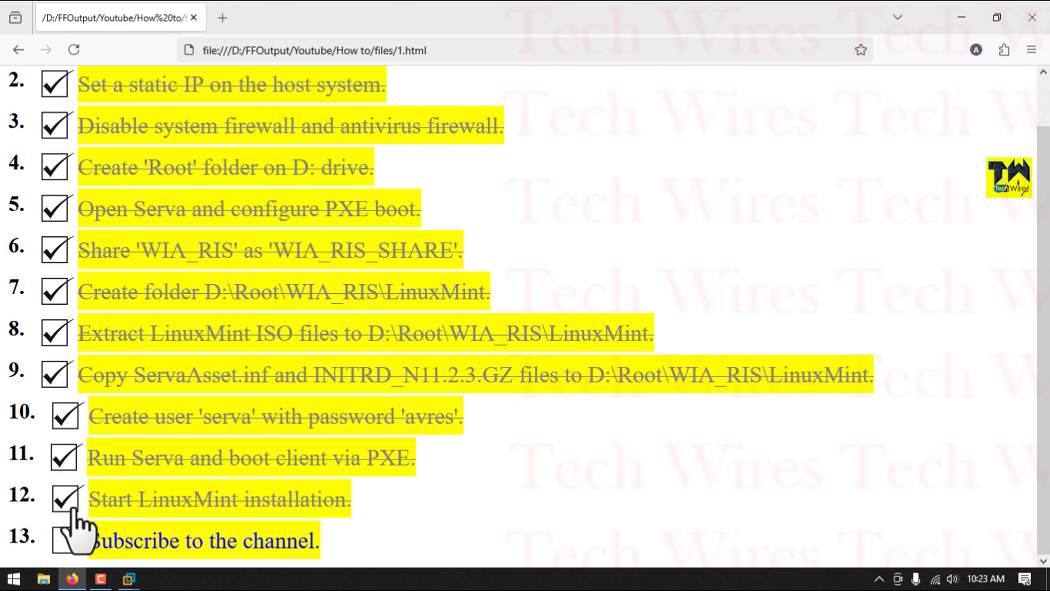
pyautogui.click(70, 540)
pyautogui.click(962, 17)
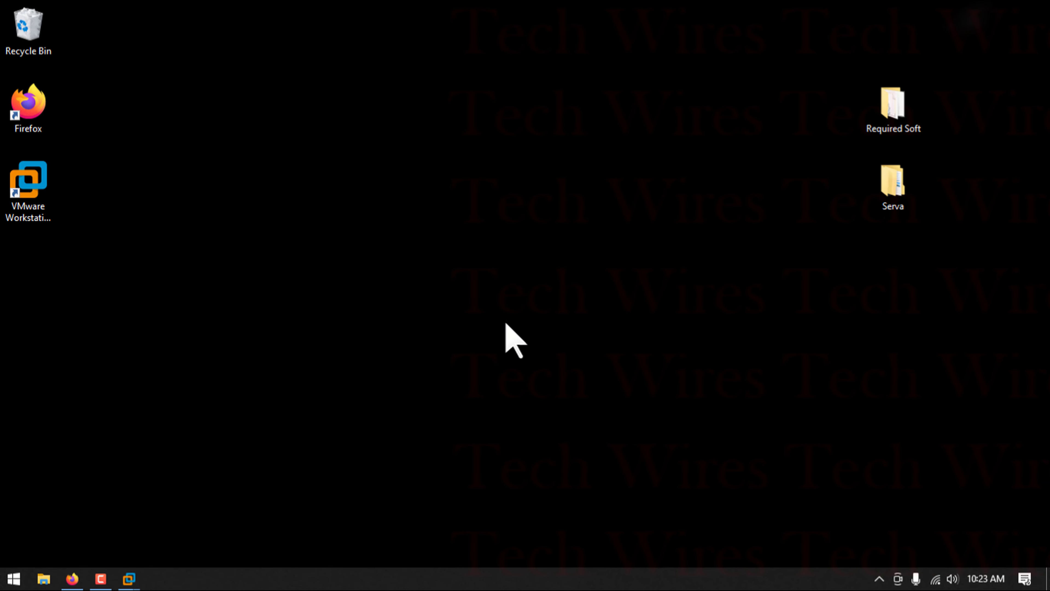